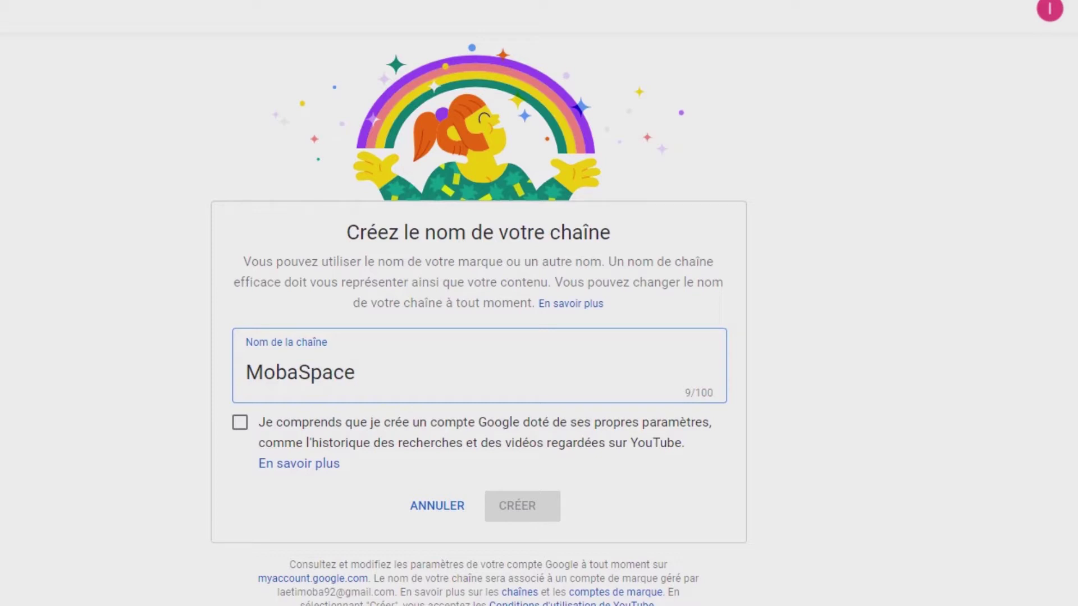
# Step: Accept the Google account acknowledgement and create the channel named MobaSpace
pyautogui.click(240, 423)
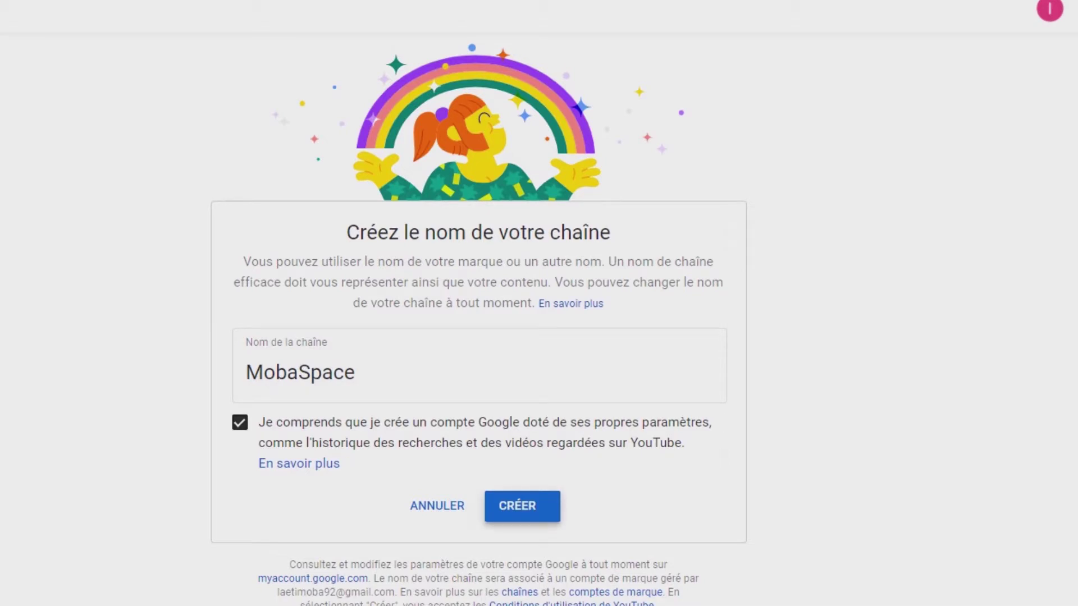
pyautogui.click(522, 506)
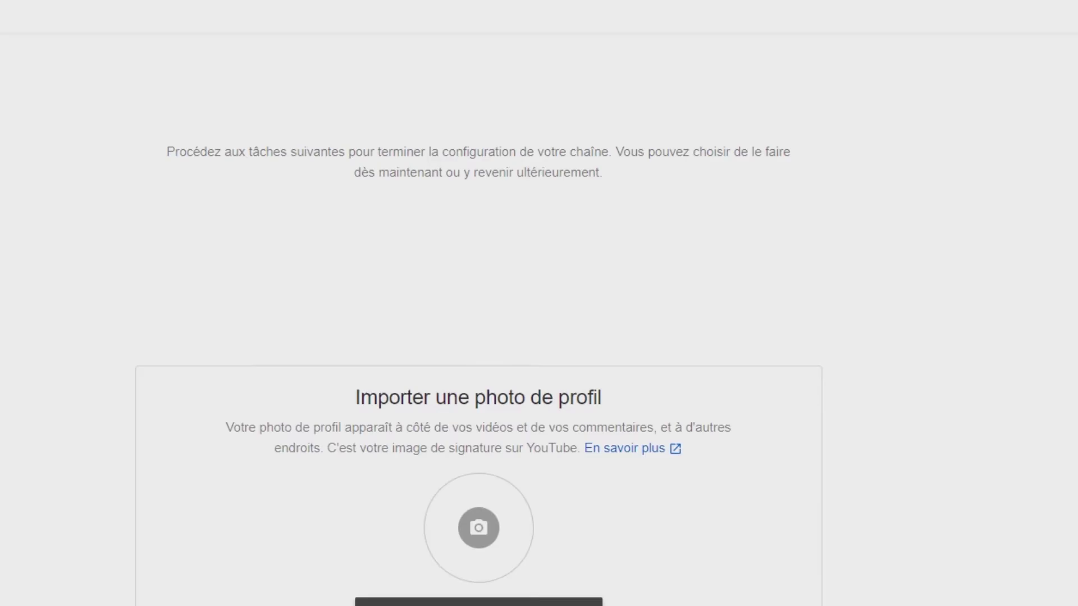
# Step: Upload the MobaSpace logo from the Logo Mobaspace Svg folder inside Graphisme as the channel's profile photo
pyautogui.scroll(-2, 539, 303)
pyautogui.scroll(-2, 477, 314)
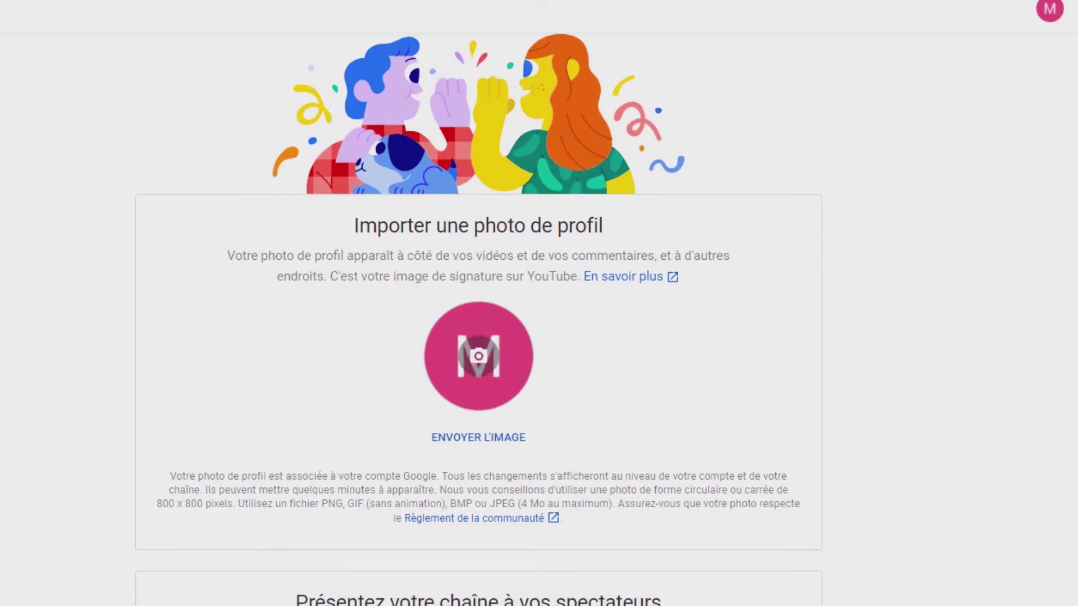
pyautogui.scroll(-6, 478, 356)
pyautogui.scroll(6, 478, 356)
pyautogui.click(478, 356)
pyautogui.scroll(1, 2, 146)
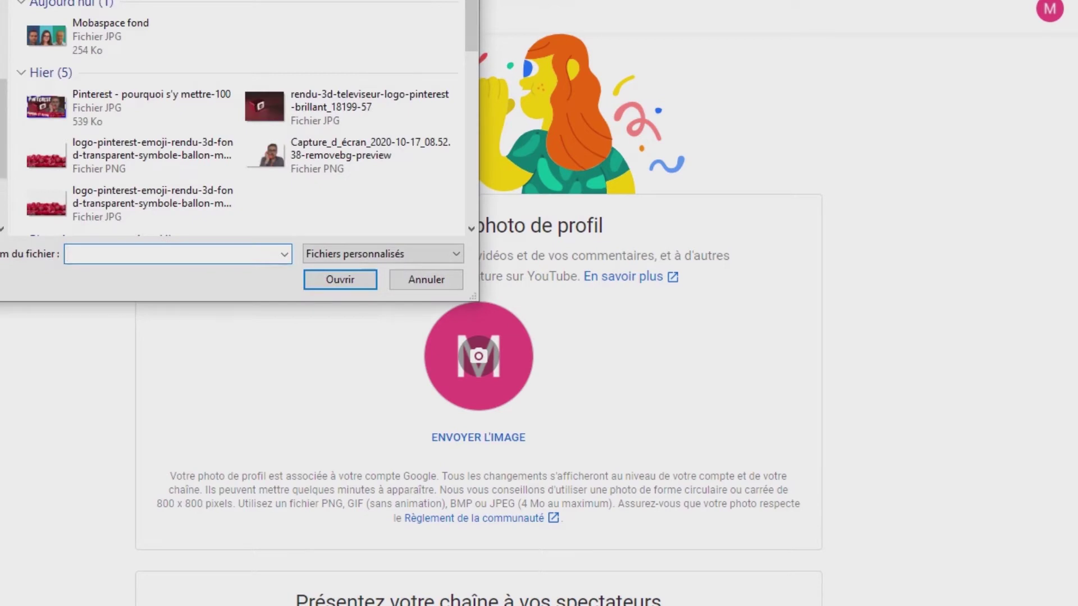
pyautogui.click(2, 146)
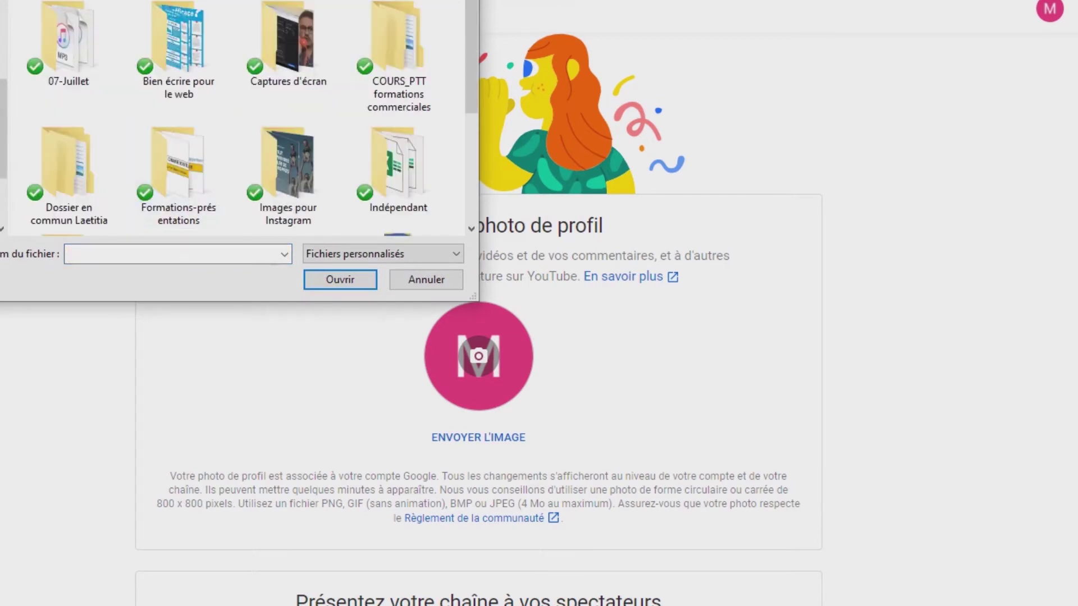
pyautogui.scroll(-1, 236, 118)
pyautogui.doubleClick(68, 168)
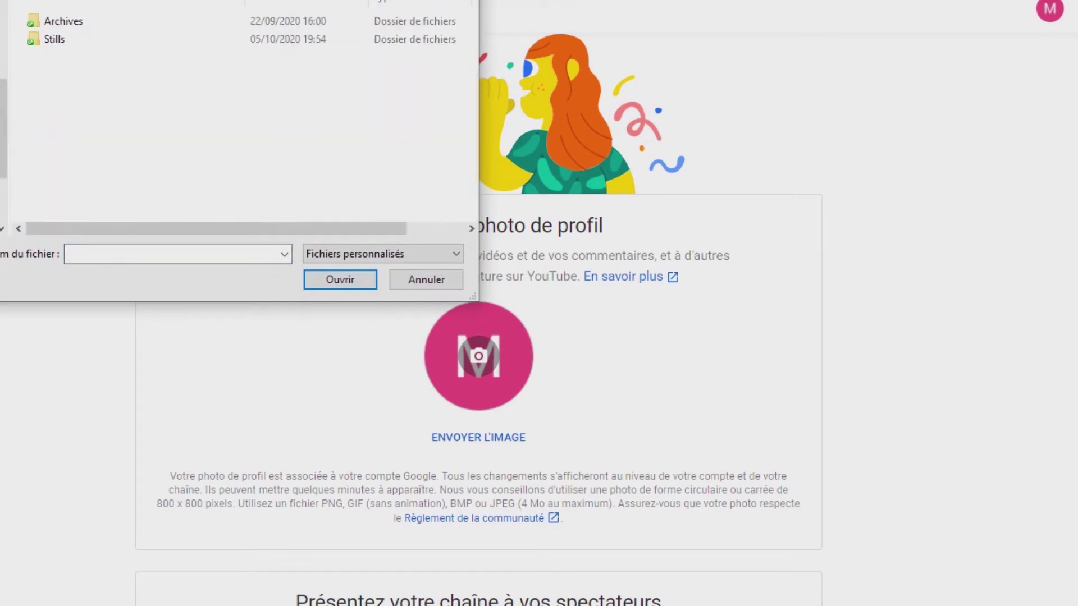
pyautogui.doubleClick(53, 103)
pyautogui.doubleClick(68, 45)
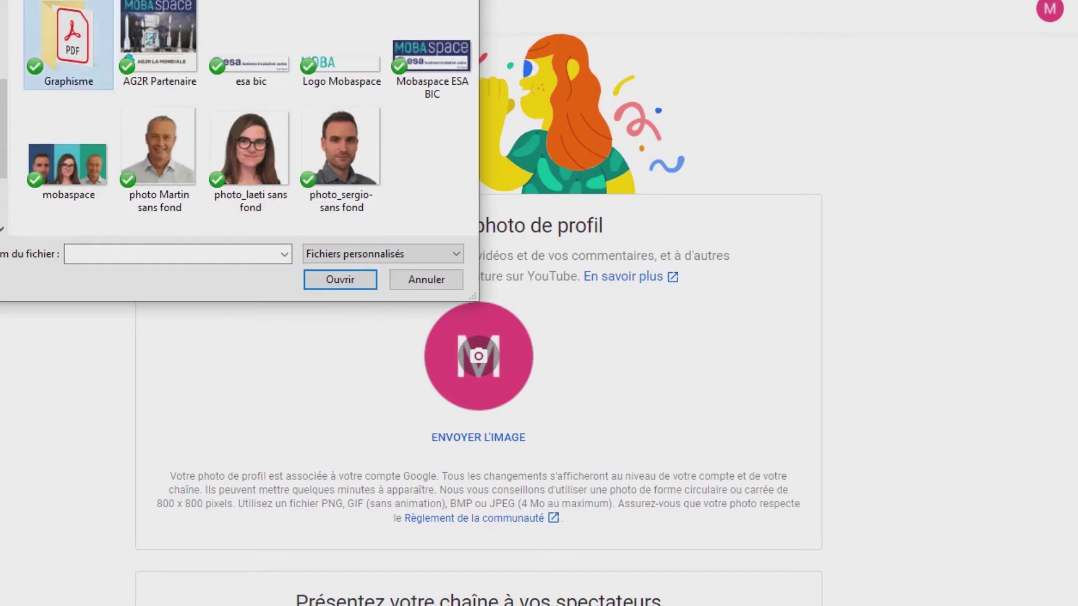
pyautogui.doubleClick(92, 21)
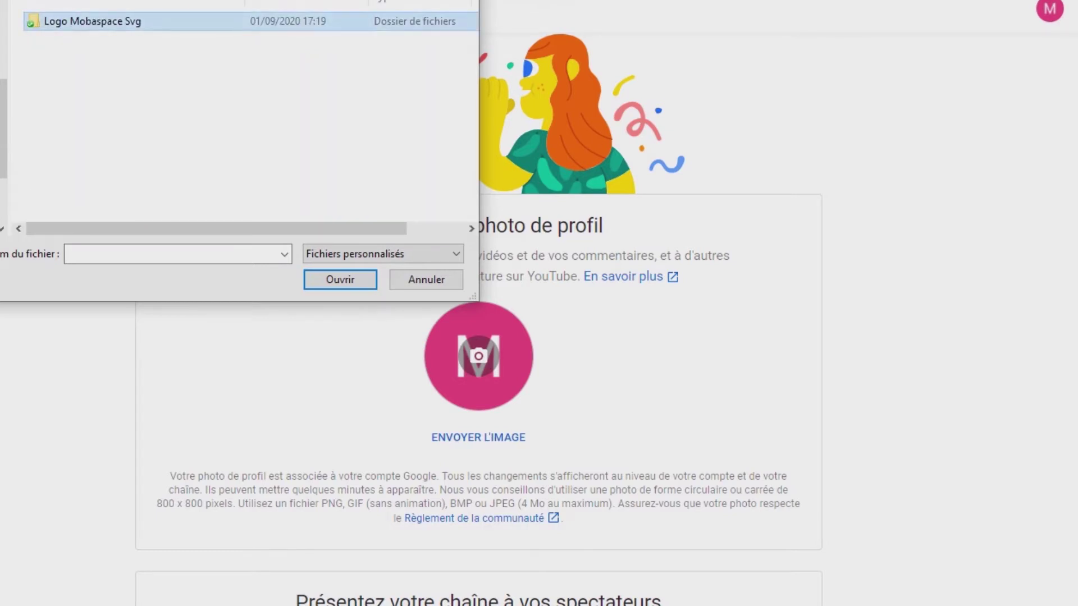
pyautogui.click(68, 50)
pyautogui.press('Return')
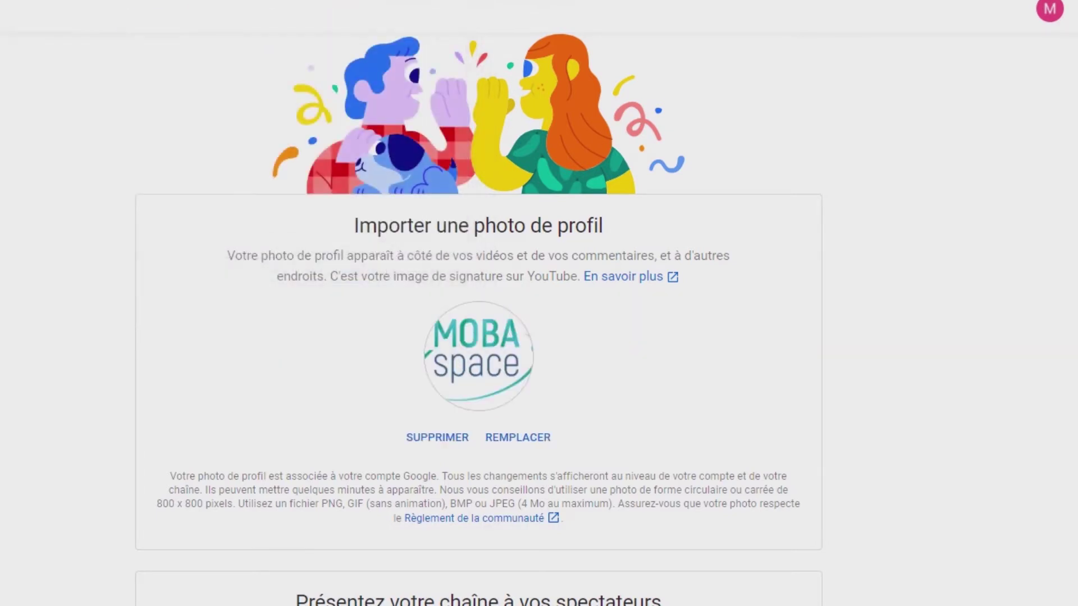
# Step: Copy the tagline "Solutions technologiques et spatiales pour votre santé #mobaspace" from MobaSpace's LinkedIn page into the channel description
pyautogui.scroll(-5, 479, 337)
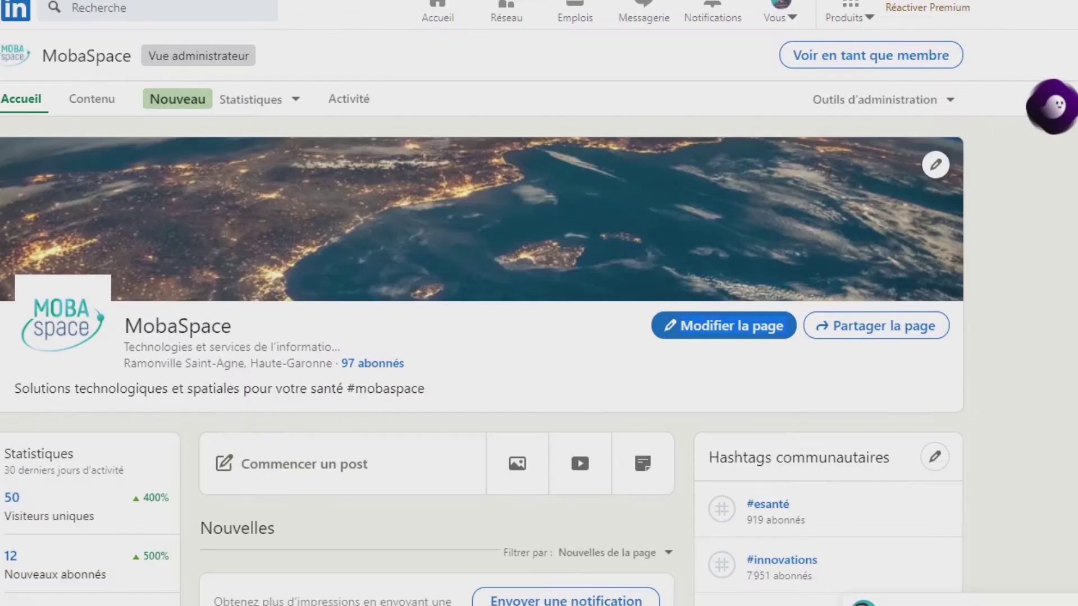
pyautogui.moveTo(15, 388); pyautogui.dragTo(427, 389)
pyautogui.hotkey('ctrl', 'c')
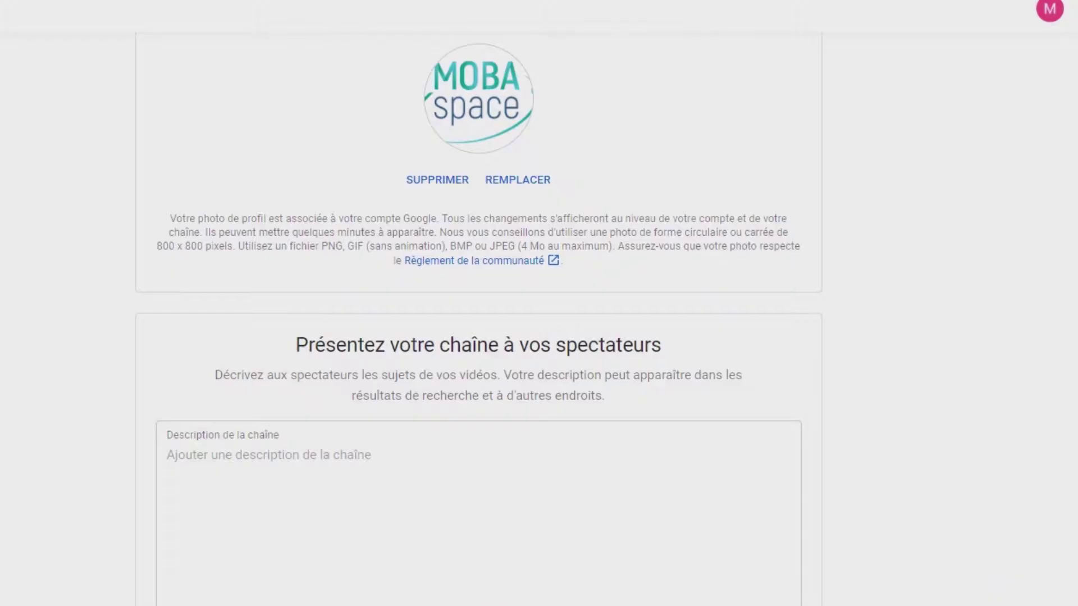
pyautogui.click(167, 455)
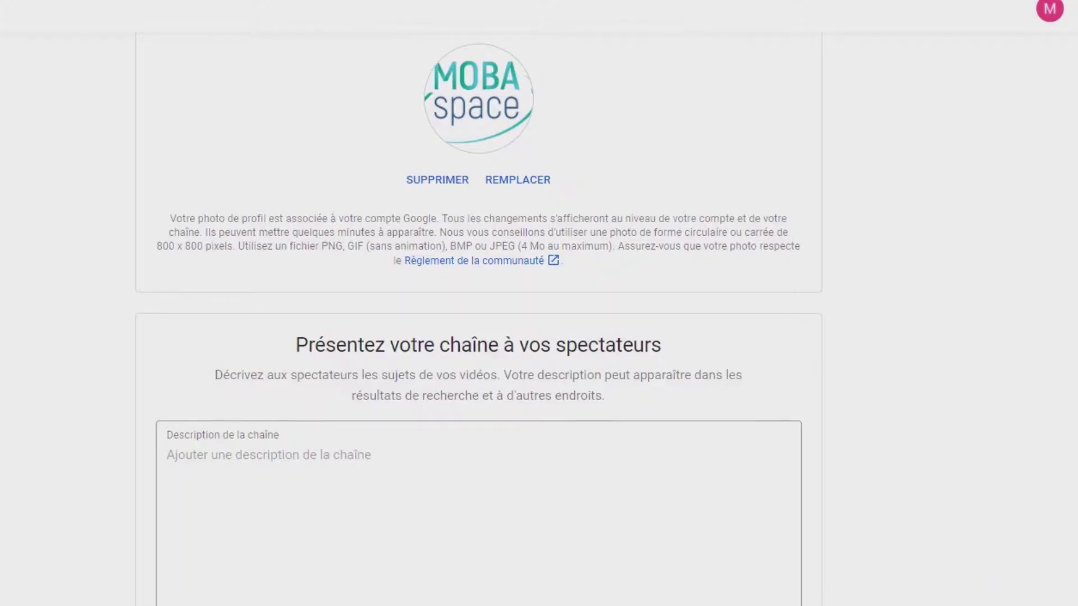
pyautogui.hotkey('ctrl', 'v')
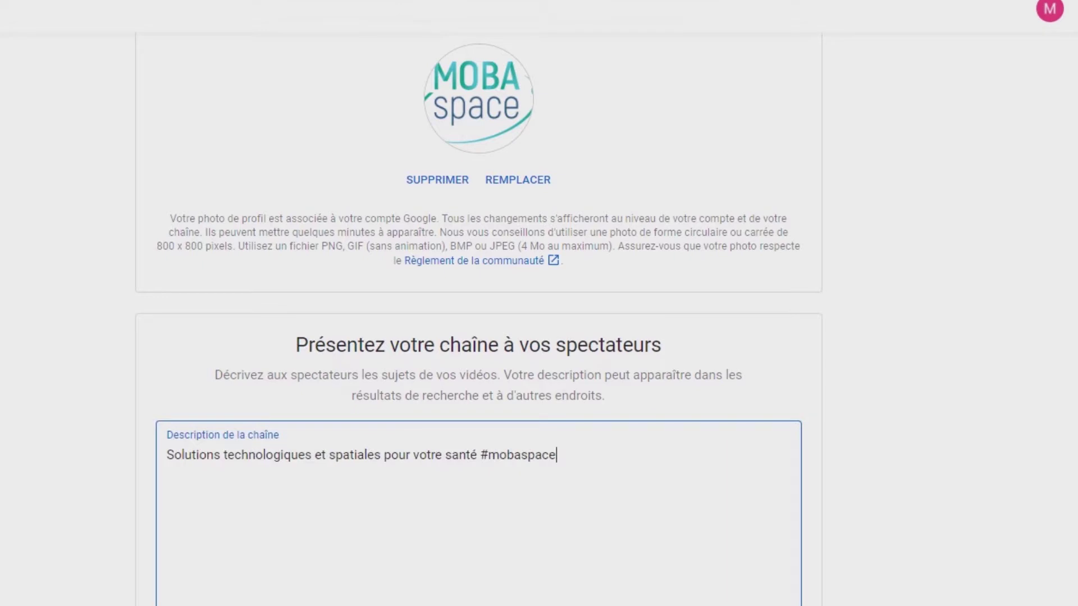
pyautogui.scroll(-5, 477, 320)
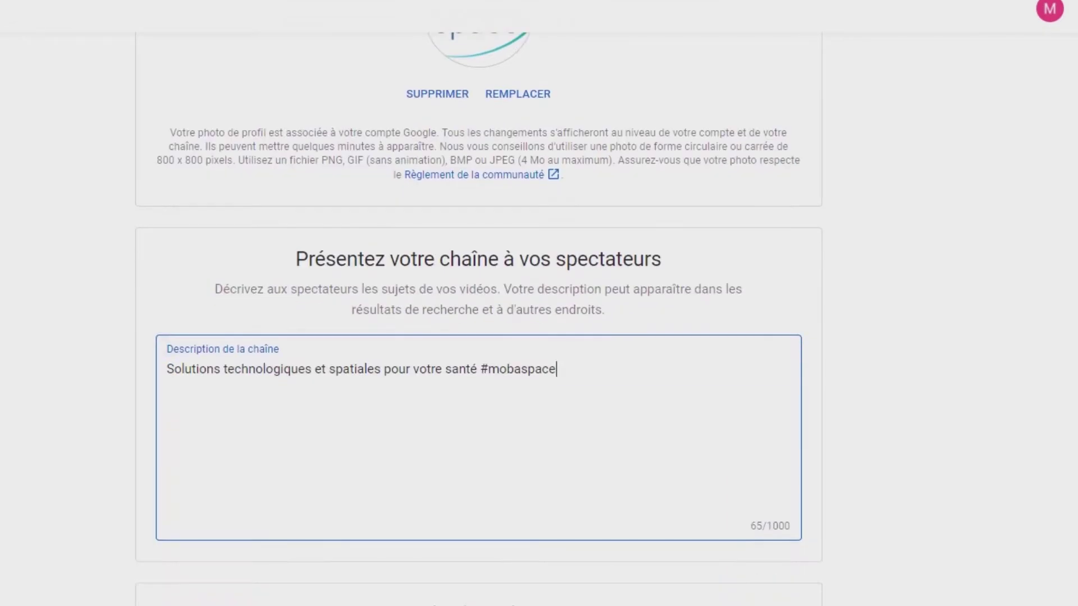
pyautogui.scroll(-1, 478, 320)
pyautogui.scroll(1, 478, 320)
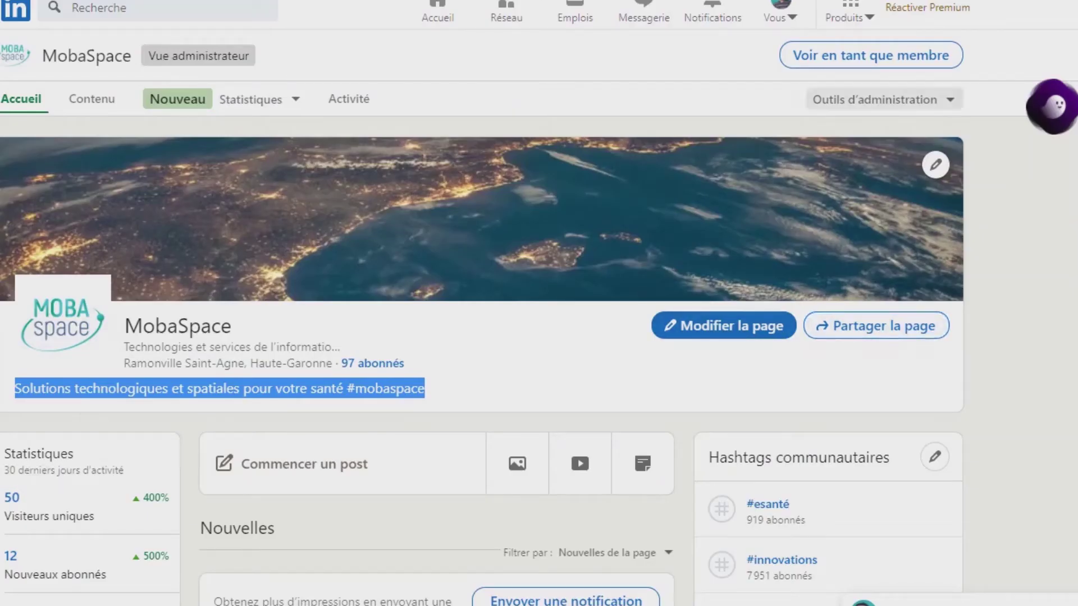
pyautogui.click(871, 55)
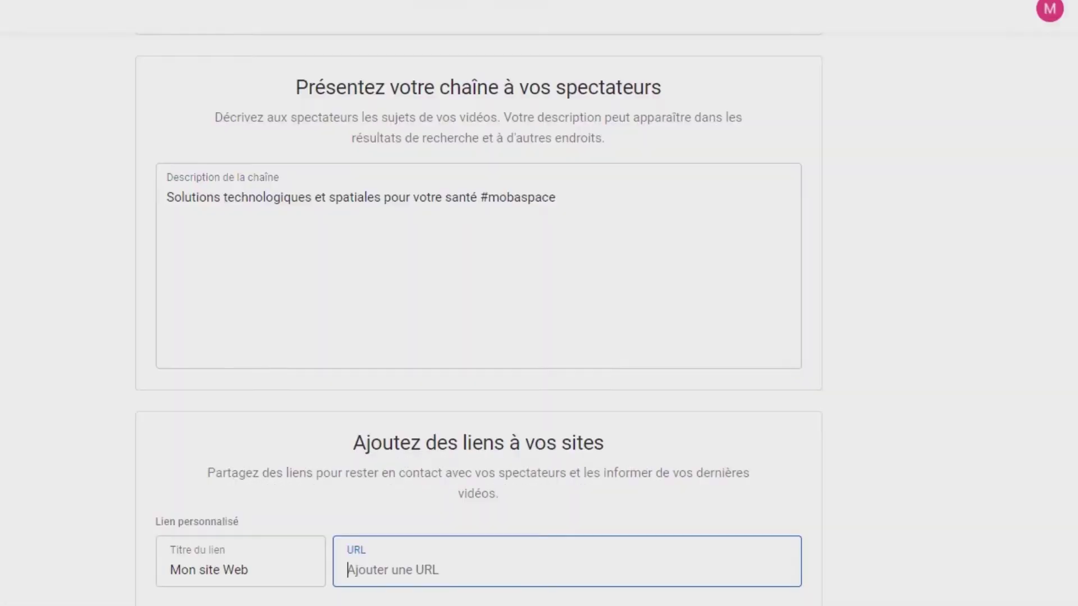
pyautogui.write('http://www.mobaspace.com/')
# Step: Change the custom link's title to "Site Web"
pyautogui.scroll(-1, 479, 320)
pyautogui.click(250, 483)
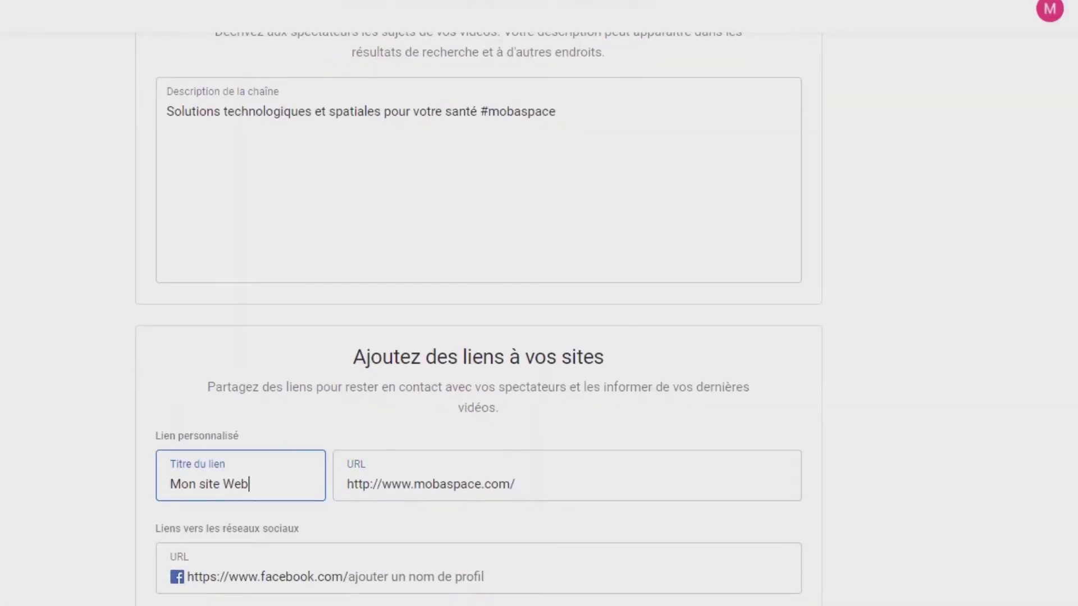
pyautogui.doubleClick(185, 484)
pyautogui.press('BackSpace')
pyautogui.press('Delete')
pyautogui.write('S')
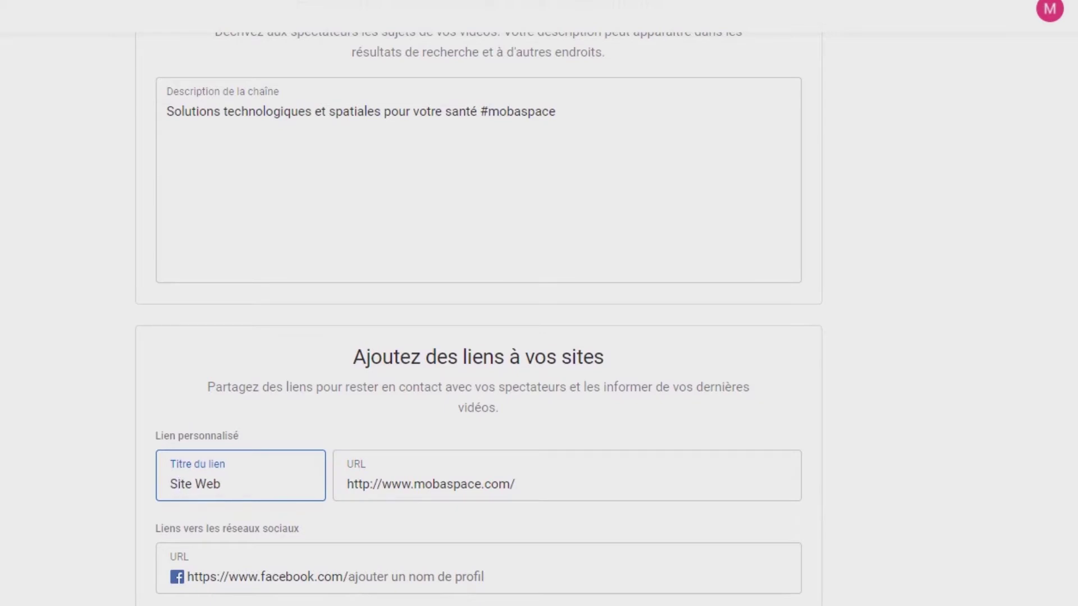
# Step: Leave the social network links empty and save the channel setup
pyautogui.scroll(-1, 479, 320)
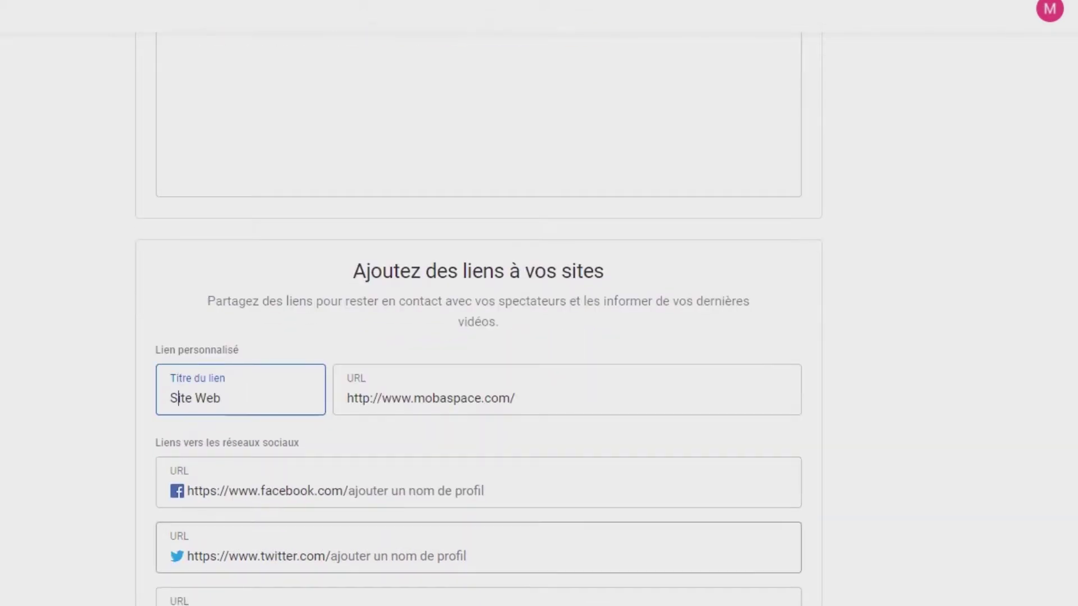
pyautogui.scroll(-2, 553, 537)
pyautogui.click(553, 536)
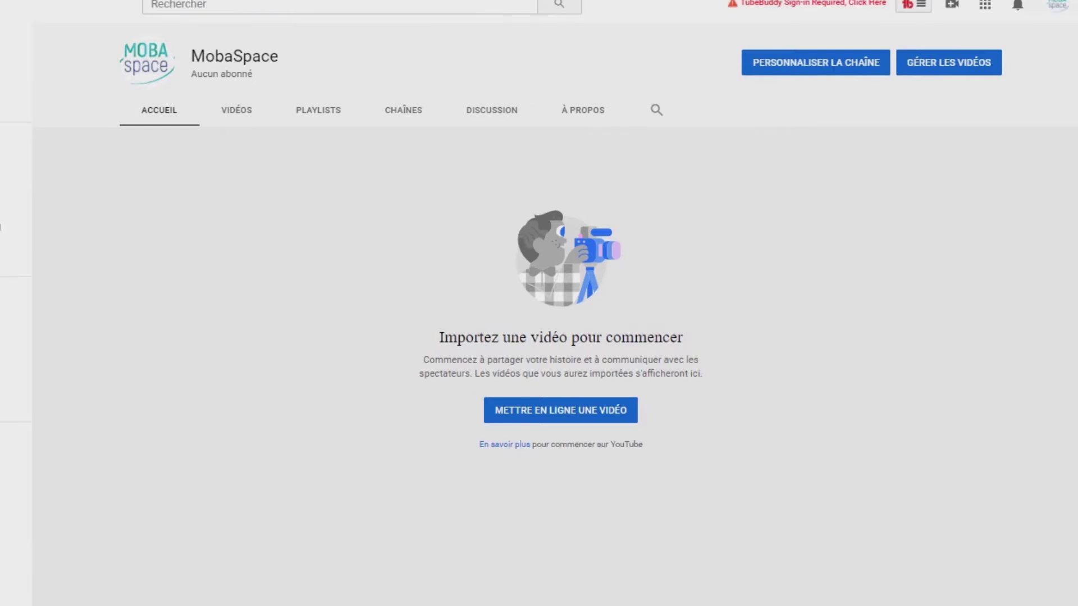
# Step: Go to the channel's branding customization and import the Mobaspace fond image as the banner, accepting the default crop
pyautogui.click(823, 64)
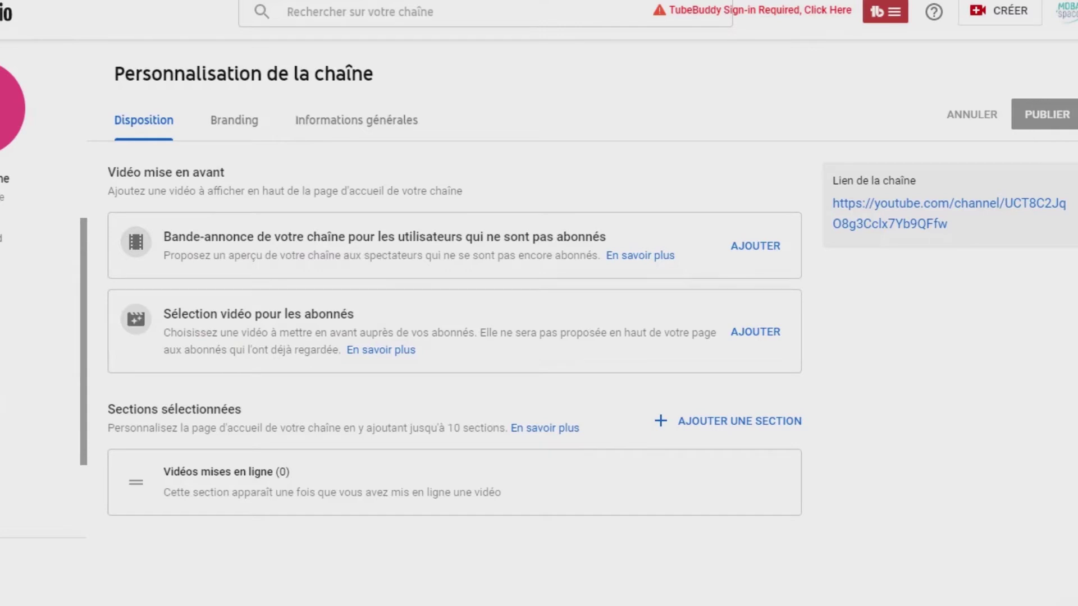
pyautogui.click(230, 123)
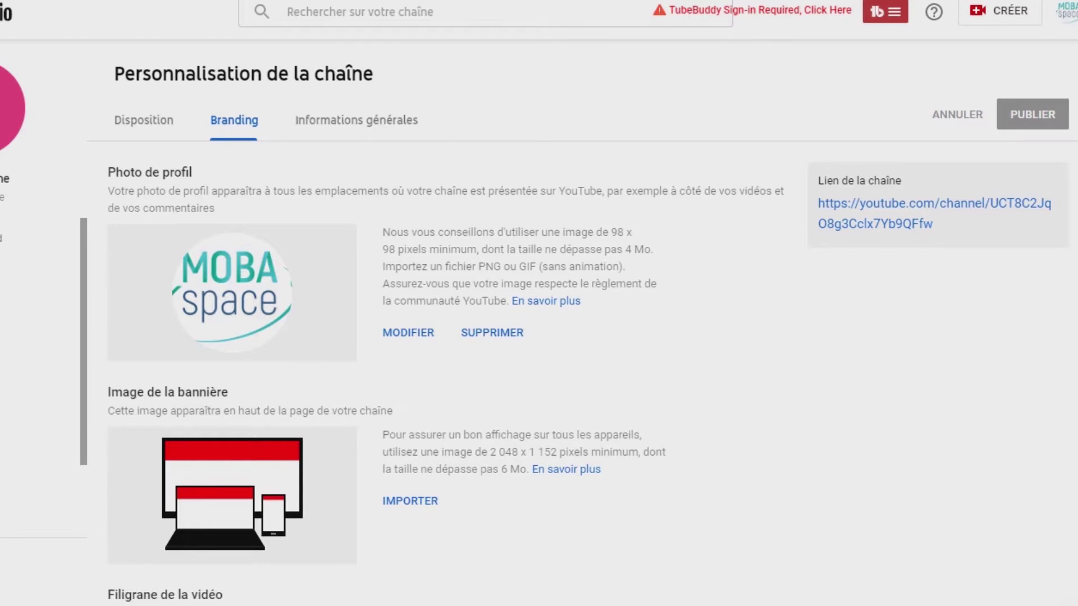
pyautogui.click(410, 502)
pyautogui.scroll(-3, 3, 113)
pyautogui.scroll(-3, 3, 112)
pyautogui.click(1, 113)
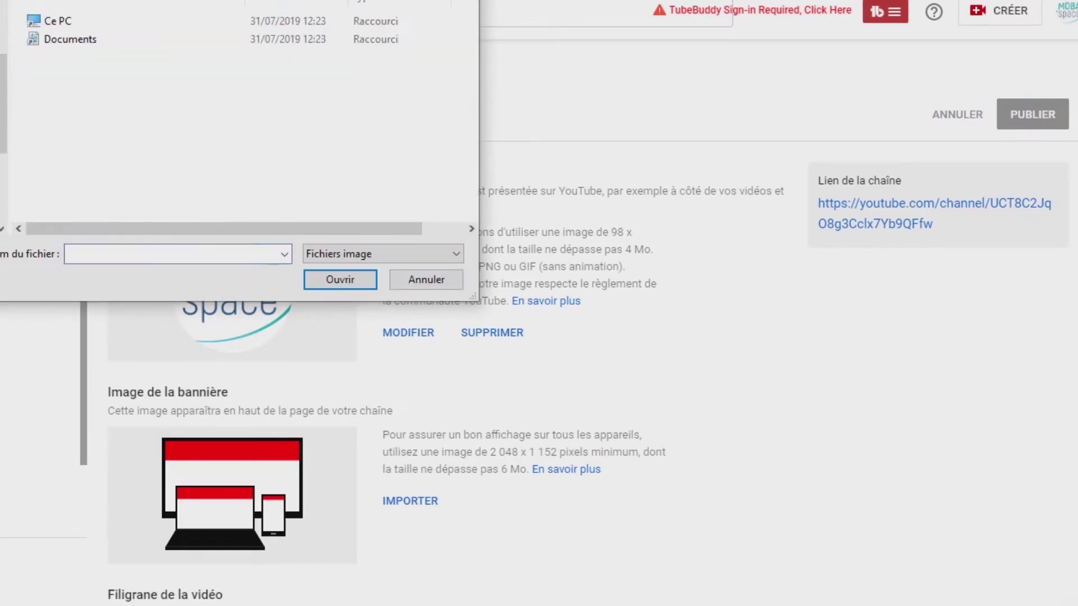
pyautogui.scroll(-2, 3, 113)
pyautogui.click(2, 206)
pyautogui.doubleClick(130, 37)
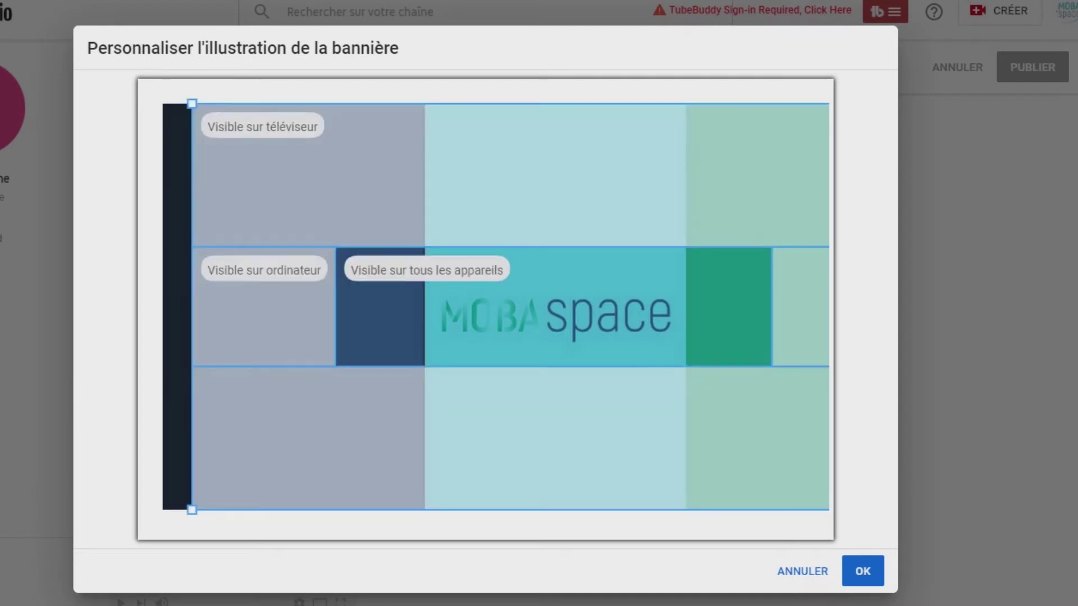
pyautogui.press('Return')
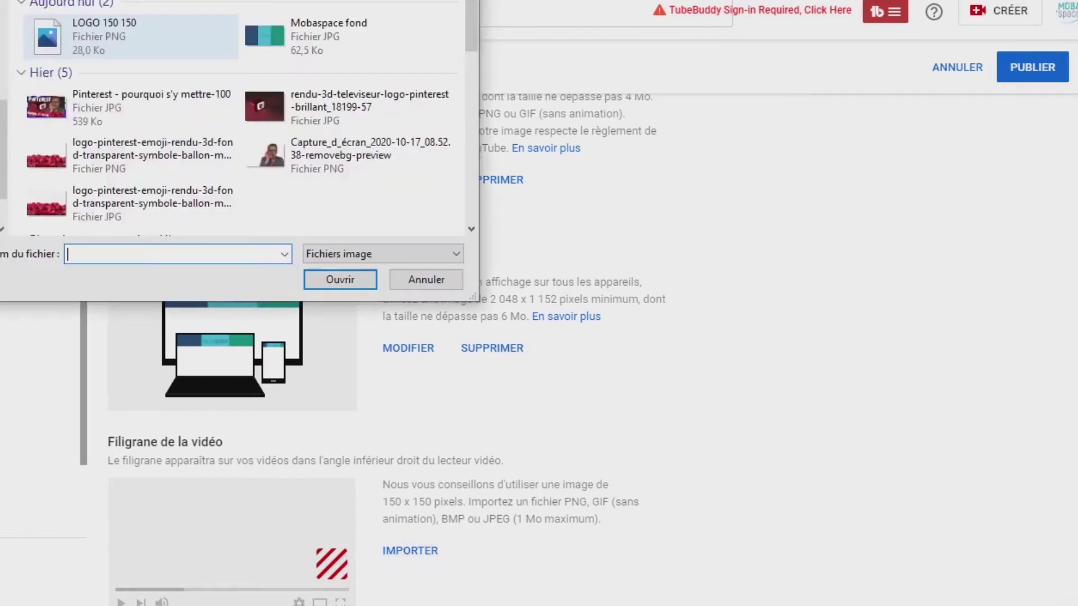
# Step: Import the LOGO 150 150 image as the video watermark and display it for the entire video (Intégralité de la vidéo)
pyautogui.press('Return')
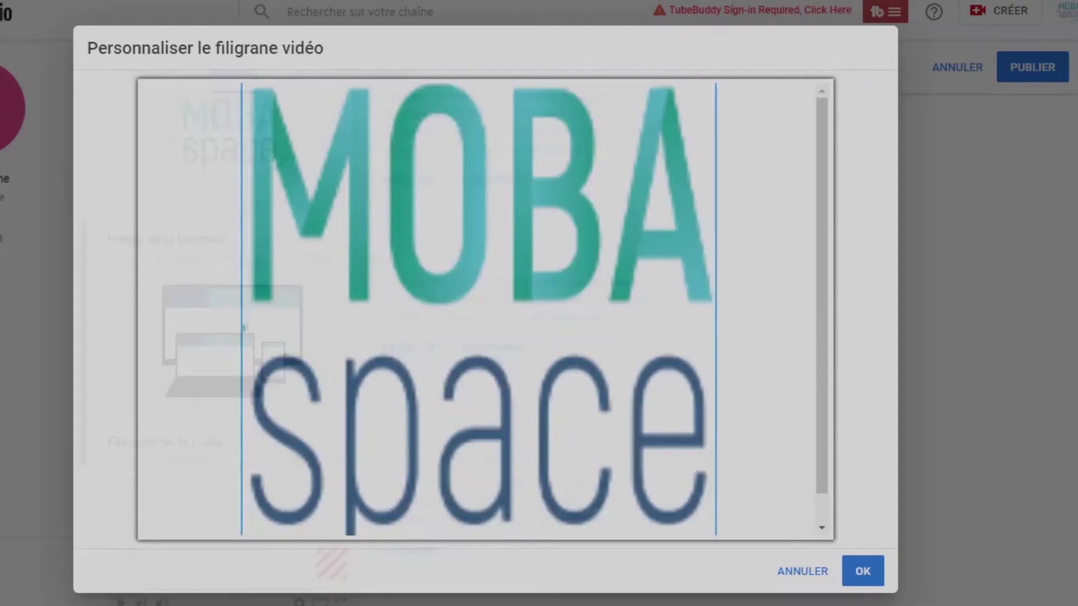
pyautogui.click(863, 571)
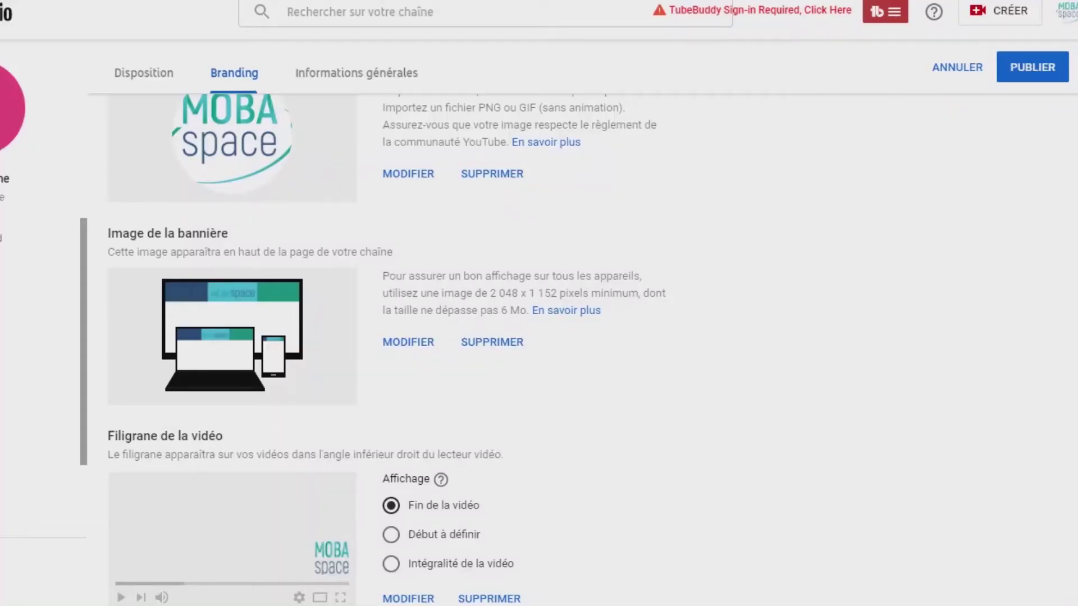
pyautogui.click(391, 564)
# Step: Add a channel translation in the general information, with Français as the source language and Anglais as the translation language
pyautogui.scroll(3, 539, 336)
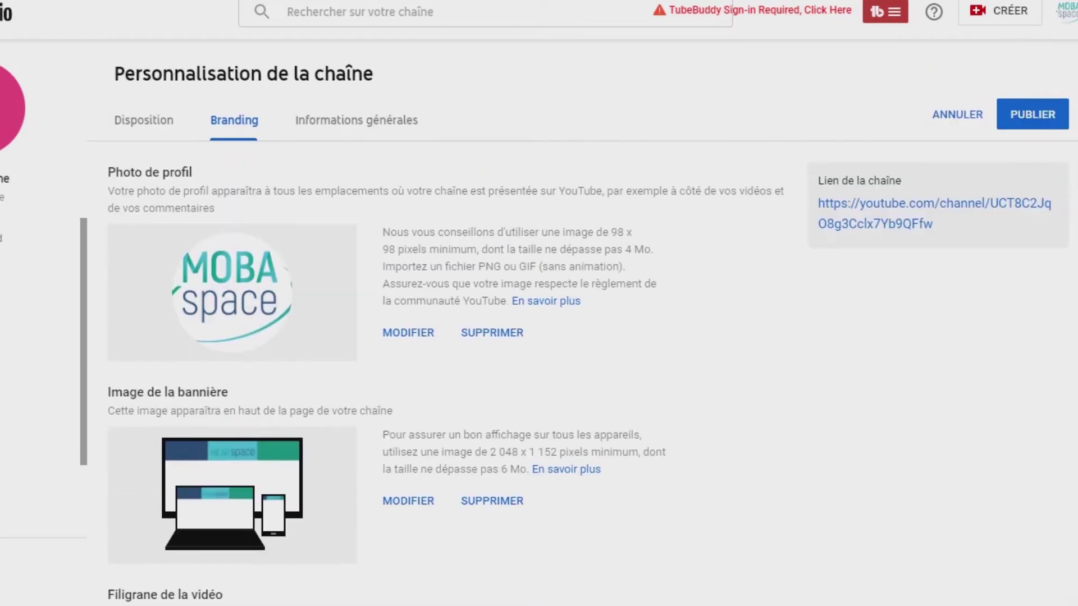
pyautogui.click(329, 118)
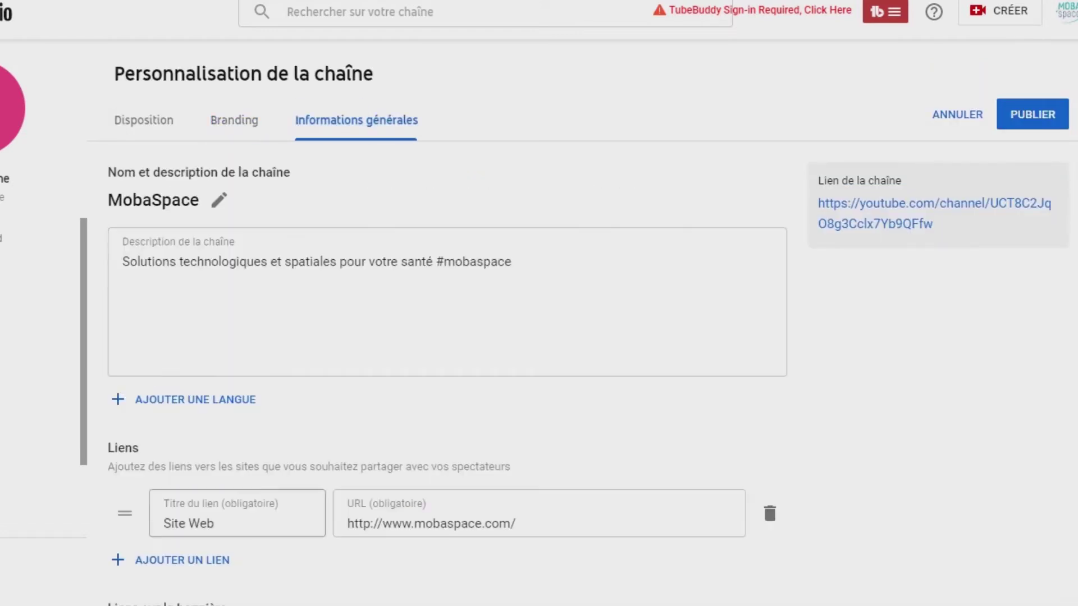
pyautogui.scroll(-1, 447, 348)
pyautogui.click(194, 313)
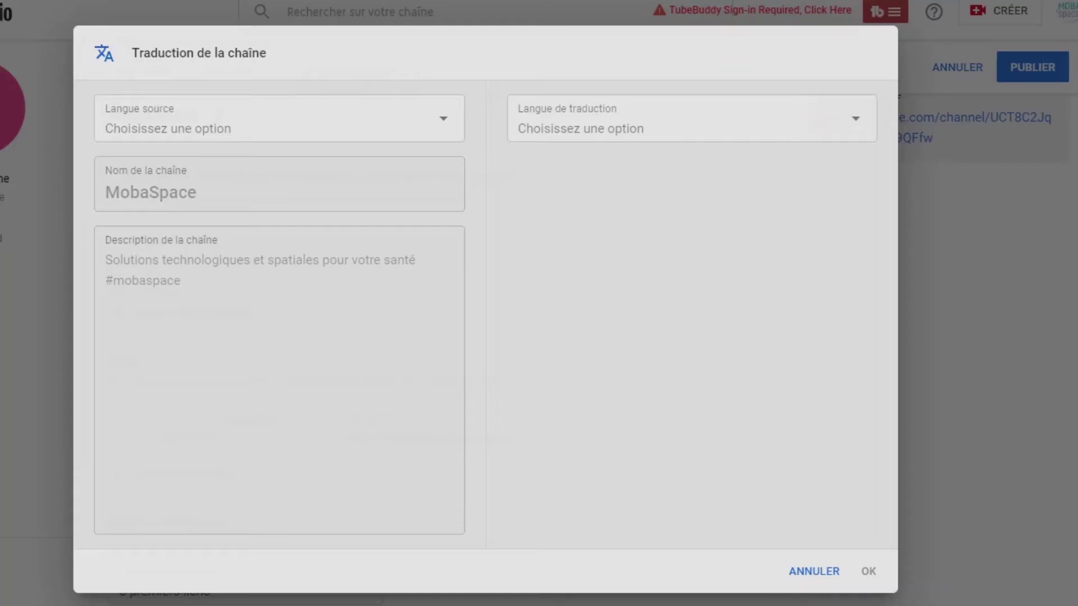
pyautogui.click(207, 122)
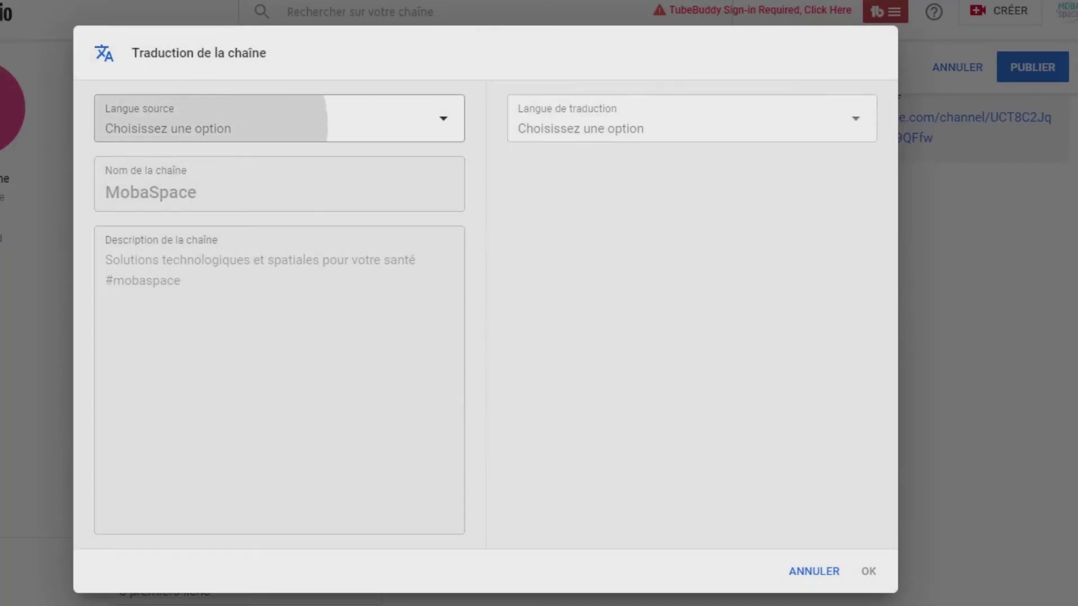
pyautogui.scroll(-9, 279, 343)
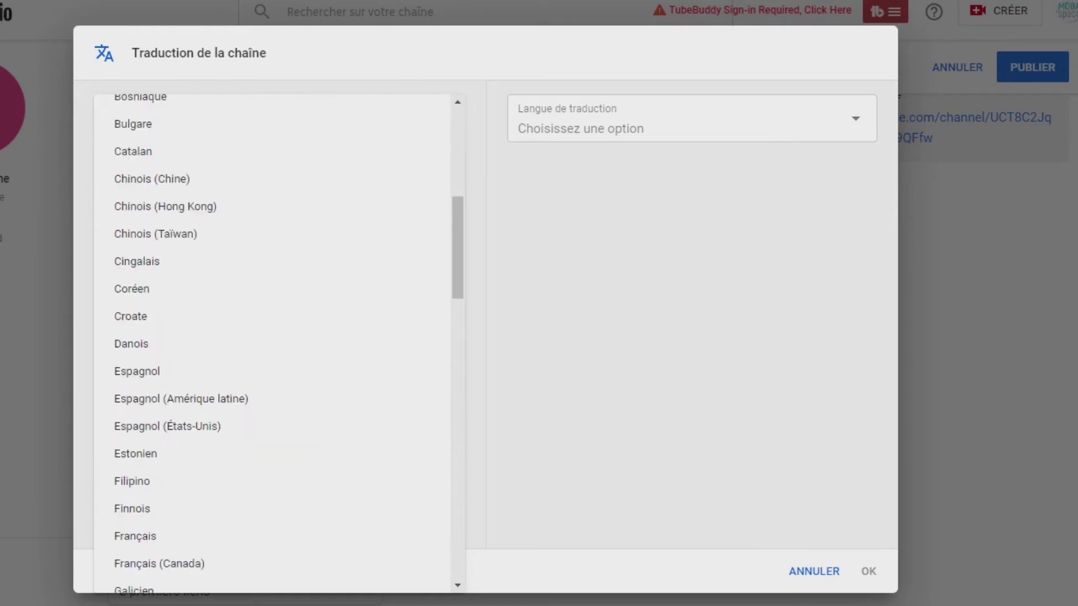
pyautogui.click(135, 536)
pyautogui.click(673, 119)
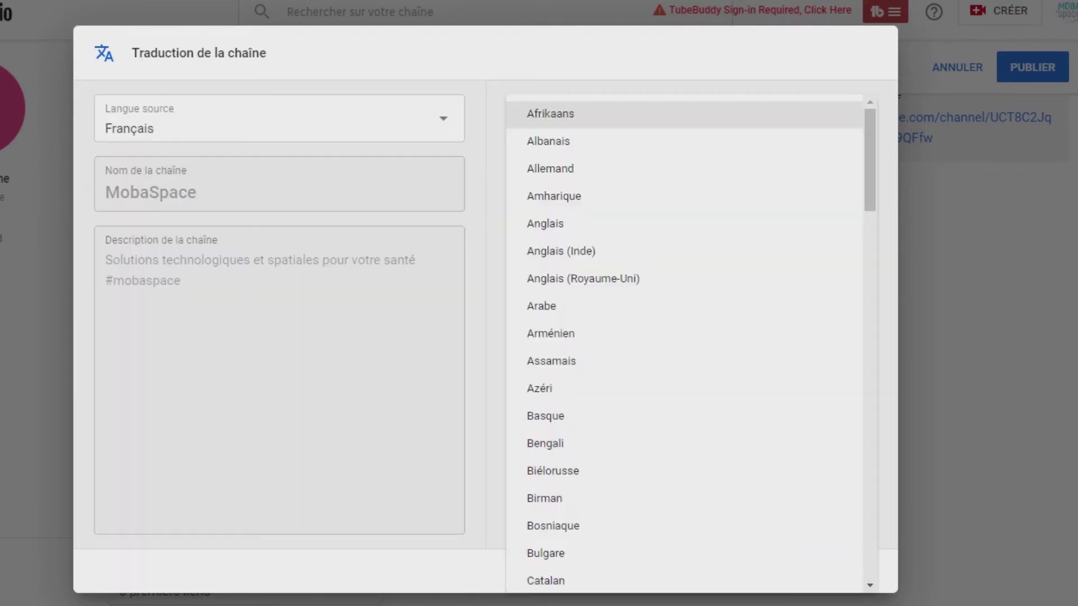
pyautogui.click(561, 225)
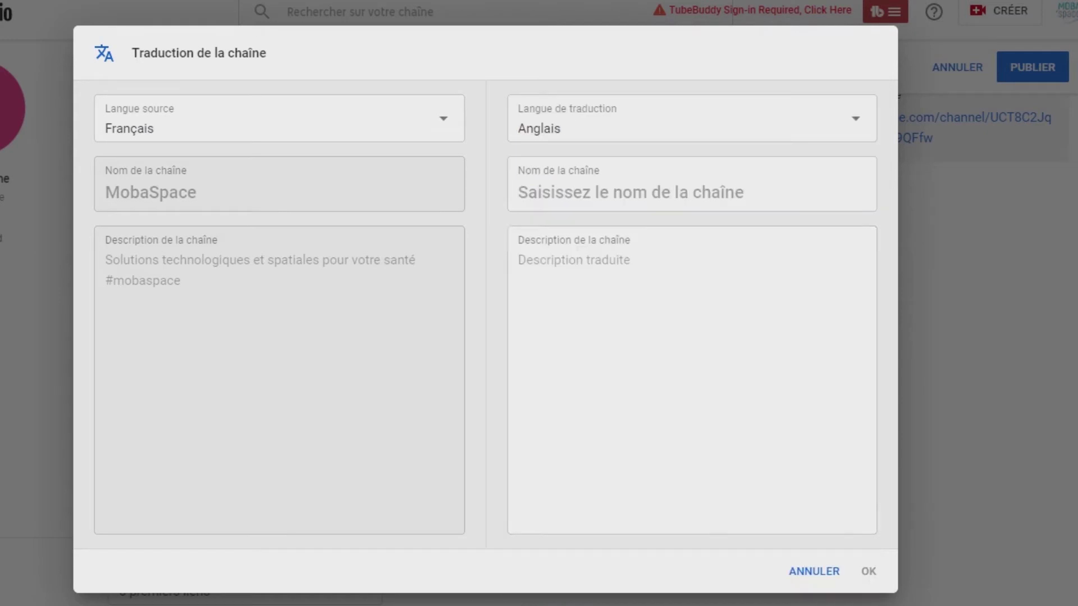
# Step: Enter MobaSpace as the English channel name, leave the translated description empty, and confirm the translation
pyautogui.click(584, 188)
pyautogui.write('mOB')
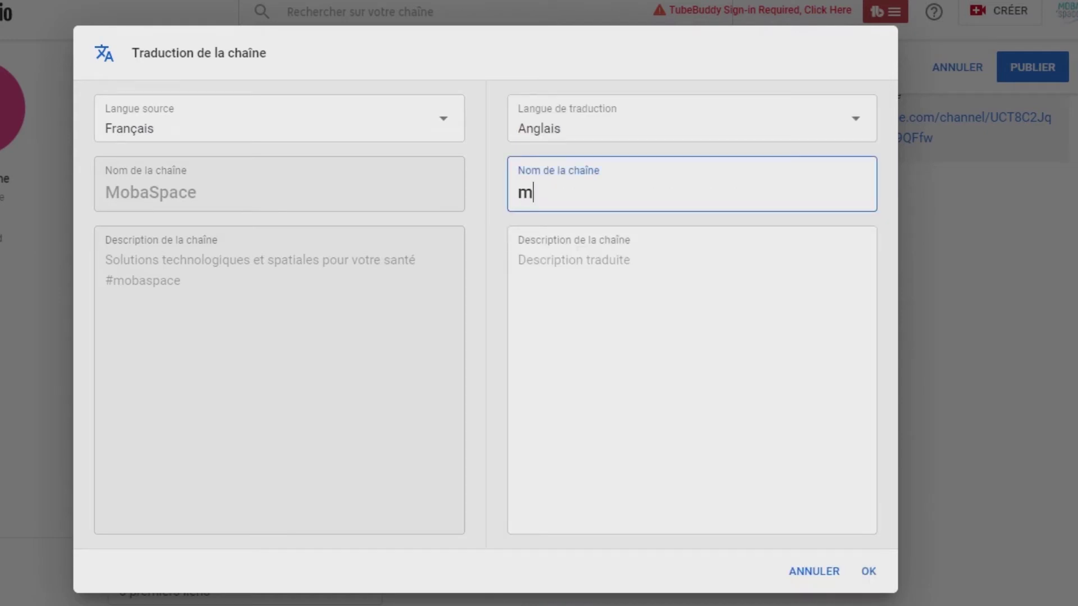
pyautogui.press('BackSpace')
pyautogui.press('BackSpace')
pyautogui.press('BackSpace')
pyautogui.write('MobaSpace')
pyautogui.click(581, 267)
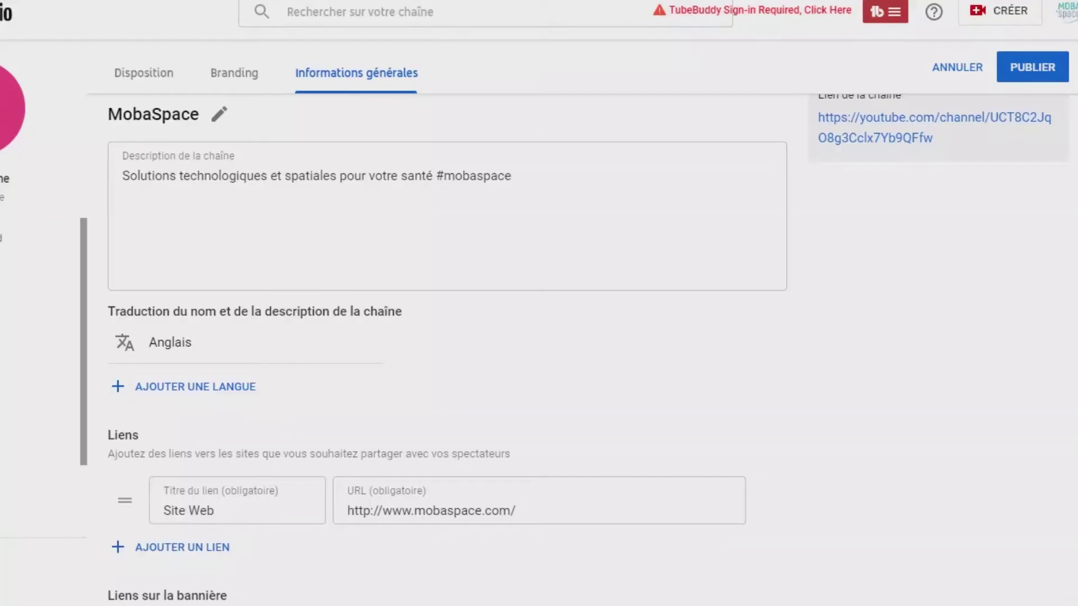
pyautogui.click(869, 571)
# Step: Add the contact e-mail address under Coordonnées and publish the channel customization
pyautogui.scroll(-3, 448, 350)
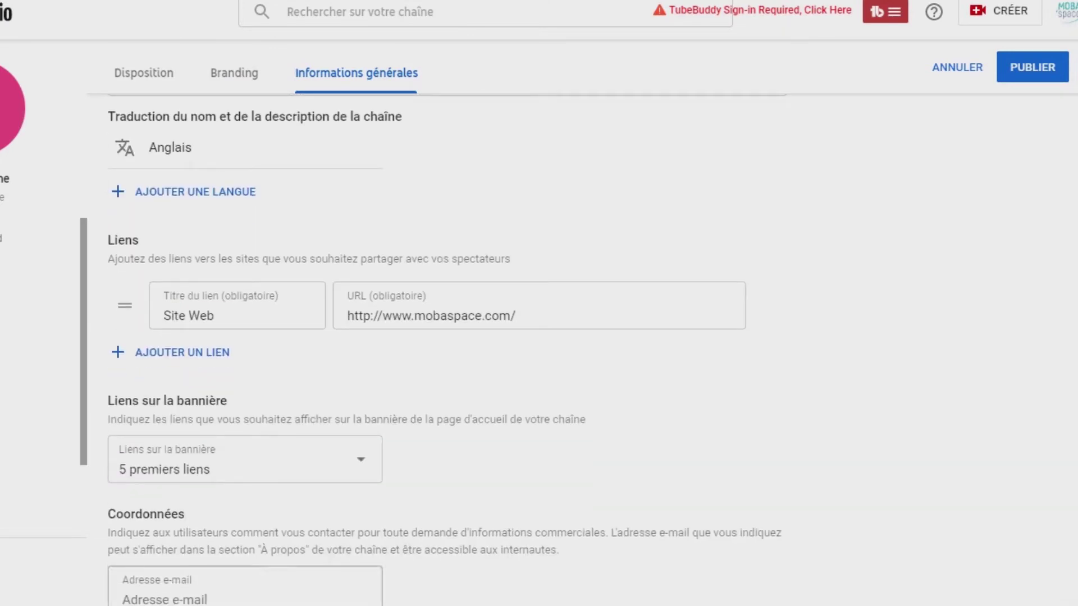
pyautogui.click(245, 599)
pyautogui.hotkey('ctrl', 'v')
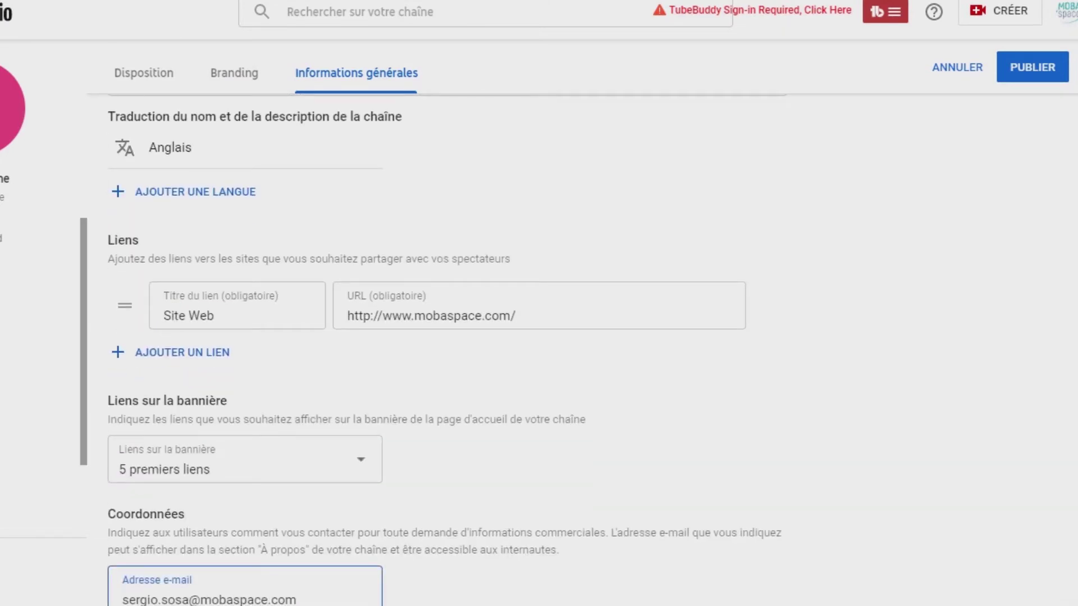
pyautogui.click(1032, 68)
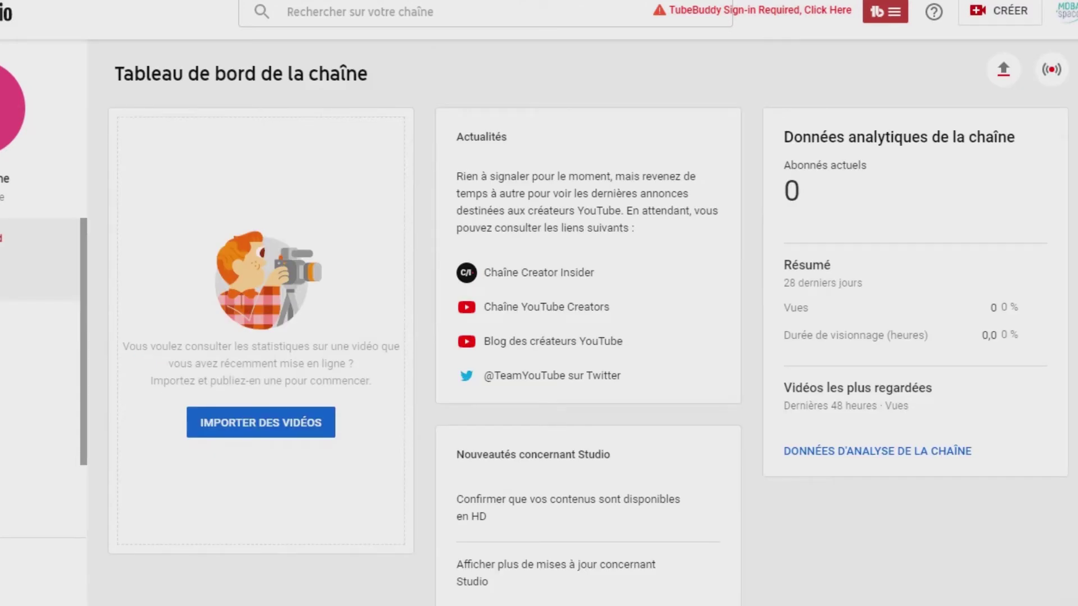
# Step: Import the video Lancement du site internet.mp4 from the Mobaspace folder, starting from the channel dashboard
pyautogui.click(11, 280)
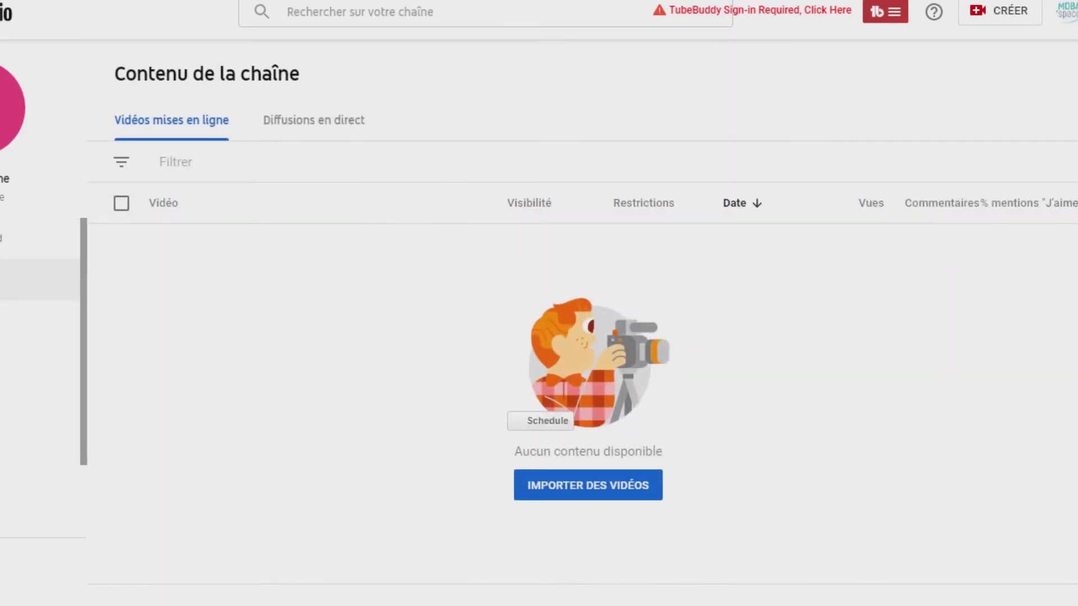
pyautogui.click(11, 238)
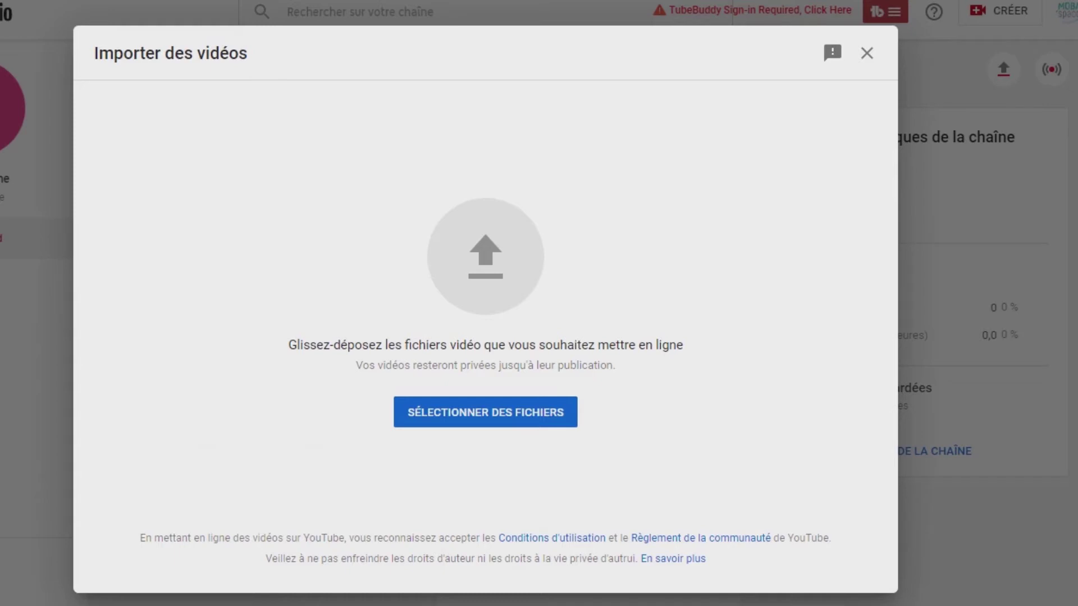
pyautogui.click(486, 412)
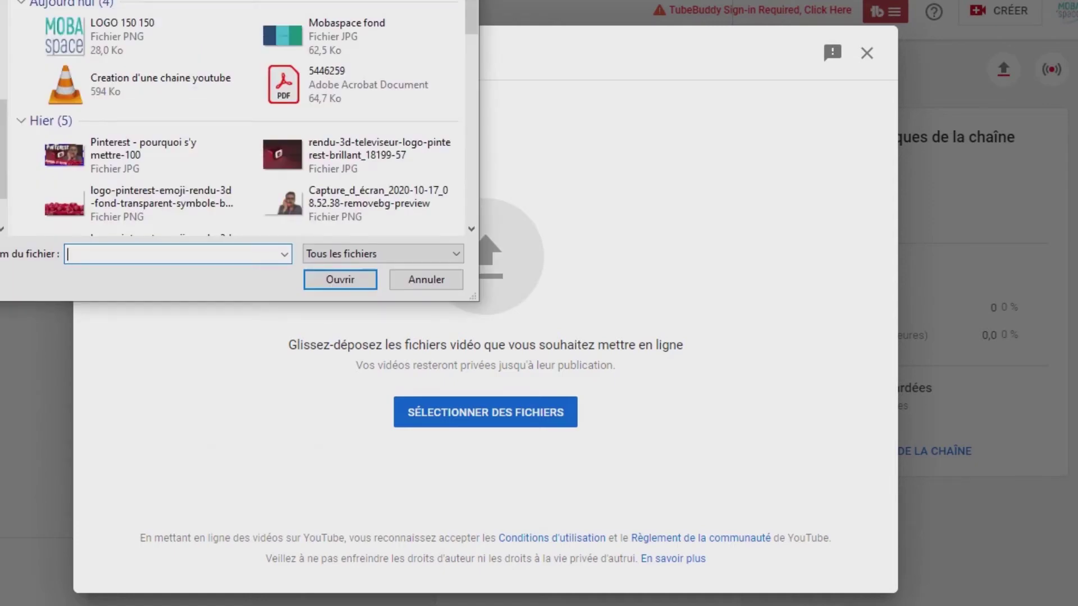
pyautogui.click(1, 194)
pyautogui.click(1, 172)
pyautogui.click(179, 152)
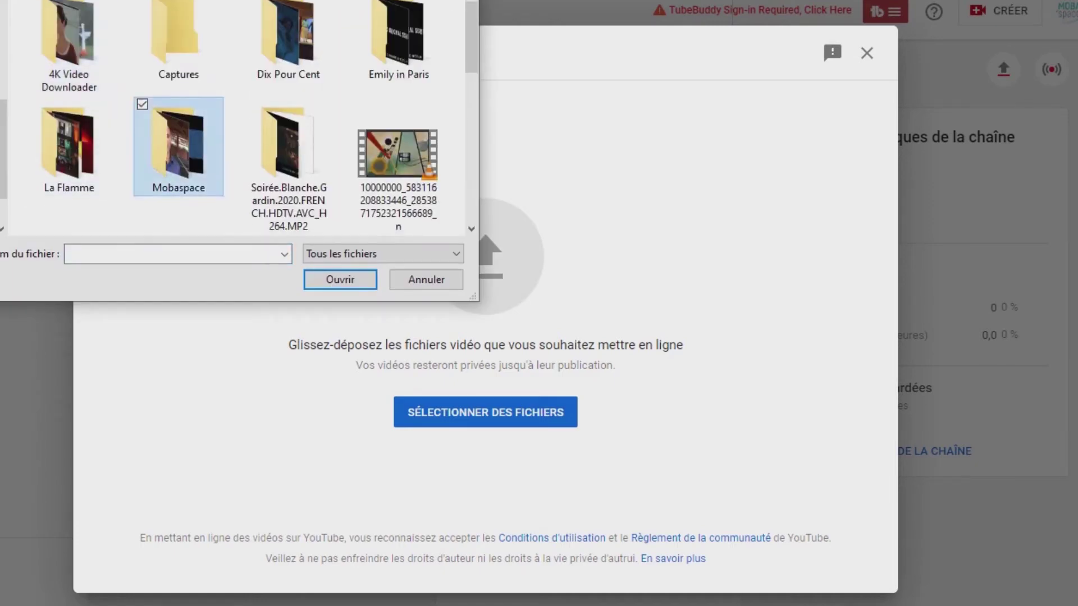
pyautogui.doubleClick(179, 152)
pyautogui.scroll(-3, 288, 158)
pyautogui.doubleClick(288, 158)
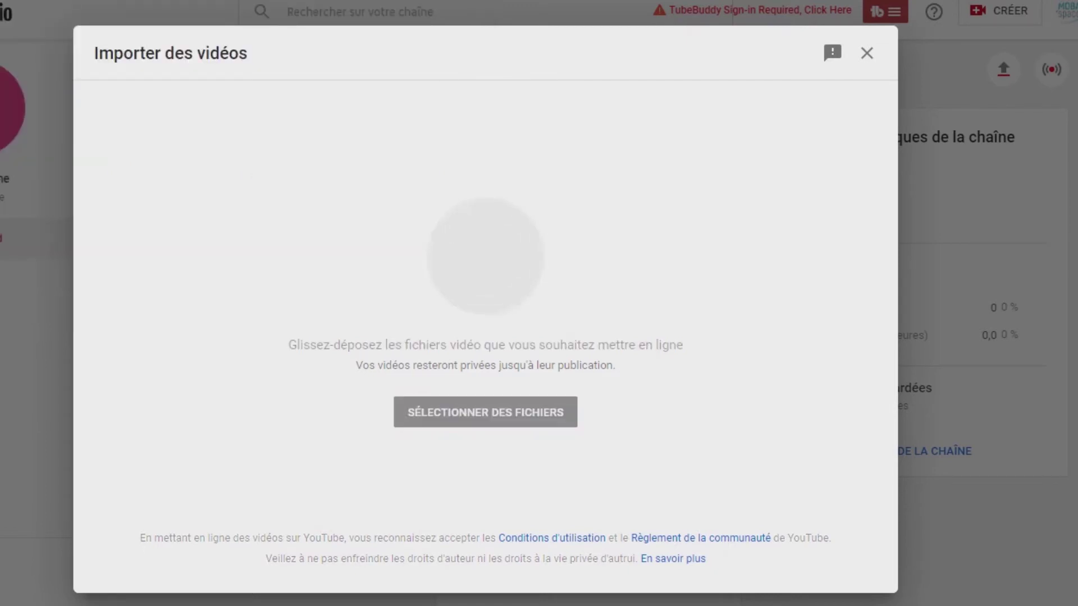
# Step: Extend the video title to "Lancement du site internet de MobaSpace"
pyautogui.click(314, 233)
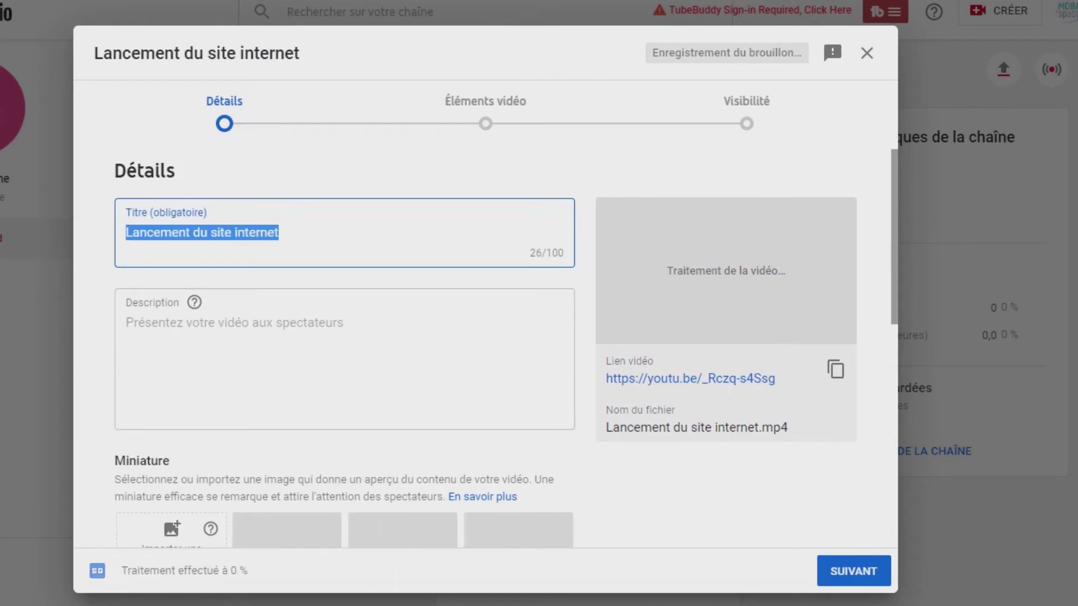
pyautogui.click(315, 233)
pyautogui.write('E m')
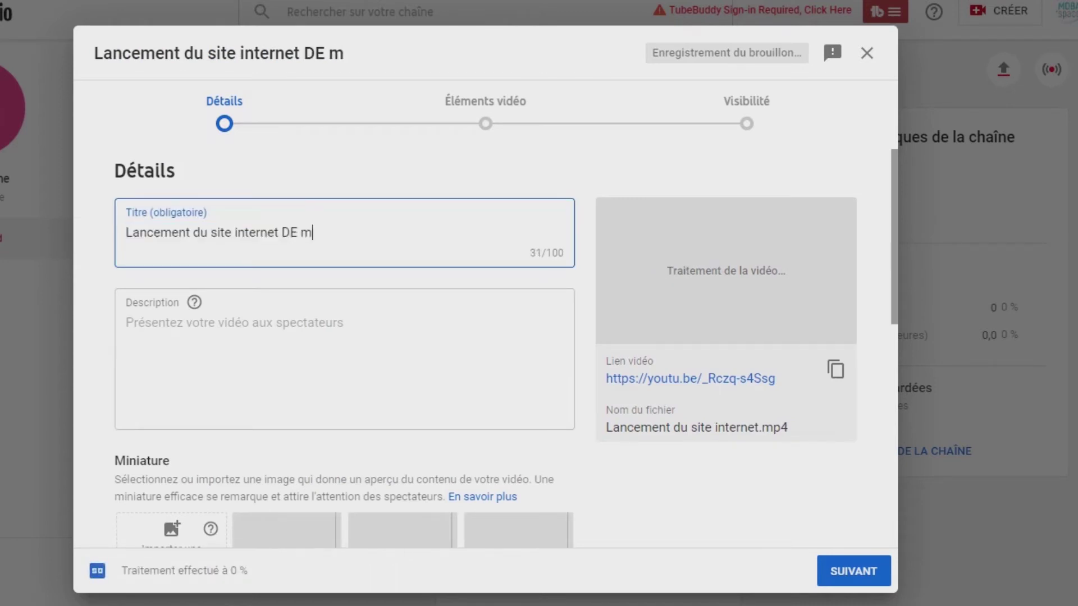
pyautogui.press('BackSpace')
pyautogui.press('BackSpace')
pyautogui.press('BackSpace')
pyautogui.press('BackSpace')
pyautogui.write('de ')
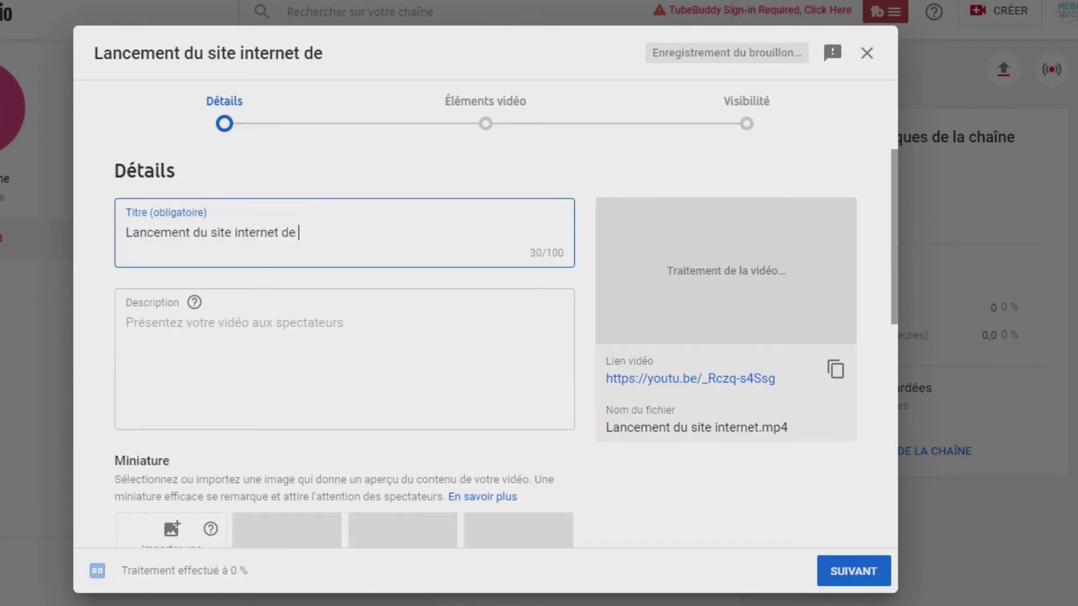
pyautogui.write('MobaSpace')
# Step: Write the video description "Au 1er novembre 2020 sera lancé officiellement le site Internet de MobaSpace"
pyautogui.press('Tab')
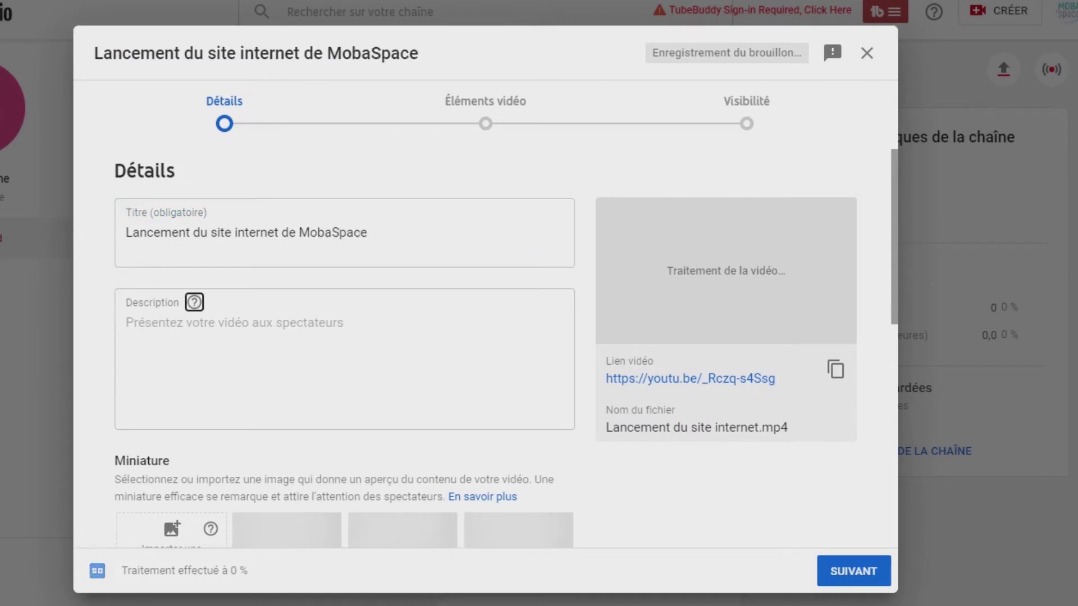
pyautogui.press('Tab')
pyautogui.write('aU &E')
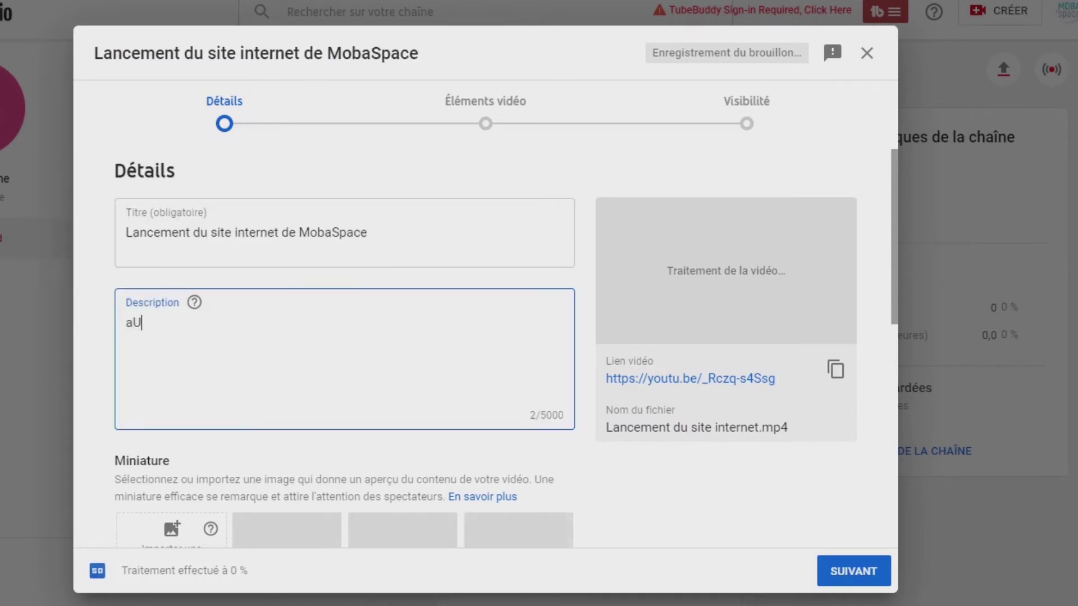
pyautogui.press('BackSpace')
pyautogui.press('BackSpace')
pyautogui.press('BackSpace')
pyautogui.press('BackSpace')
pyautogui.press('BackSpace')
pyautogui.write('Au 1er ')
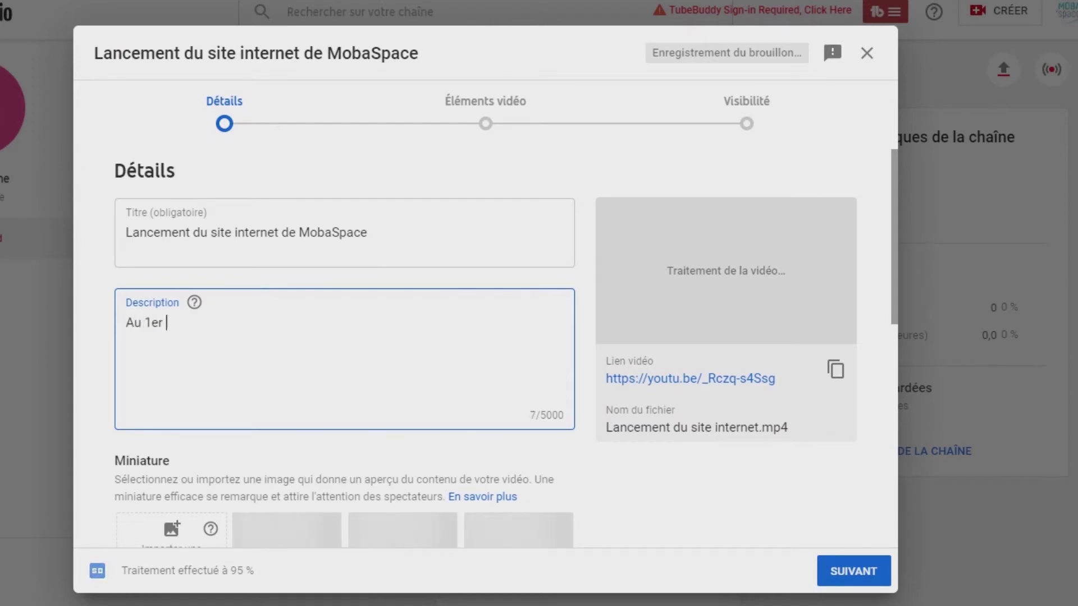
pyautogui.write('novembre 2020 ')
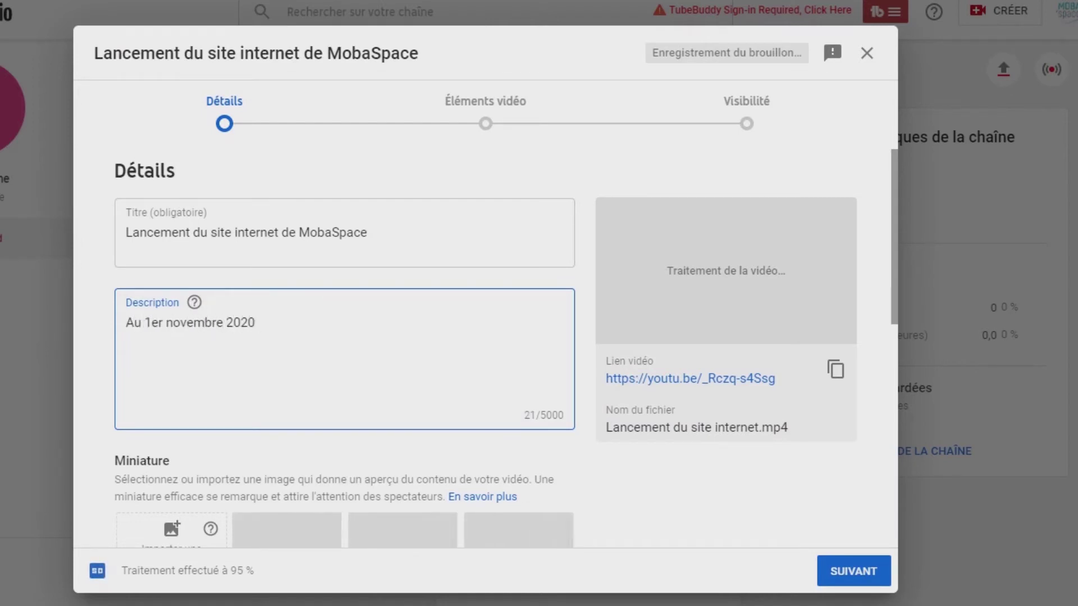
pyautogui.write('sera lancé of')
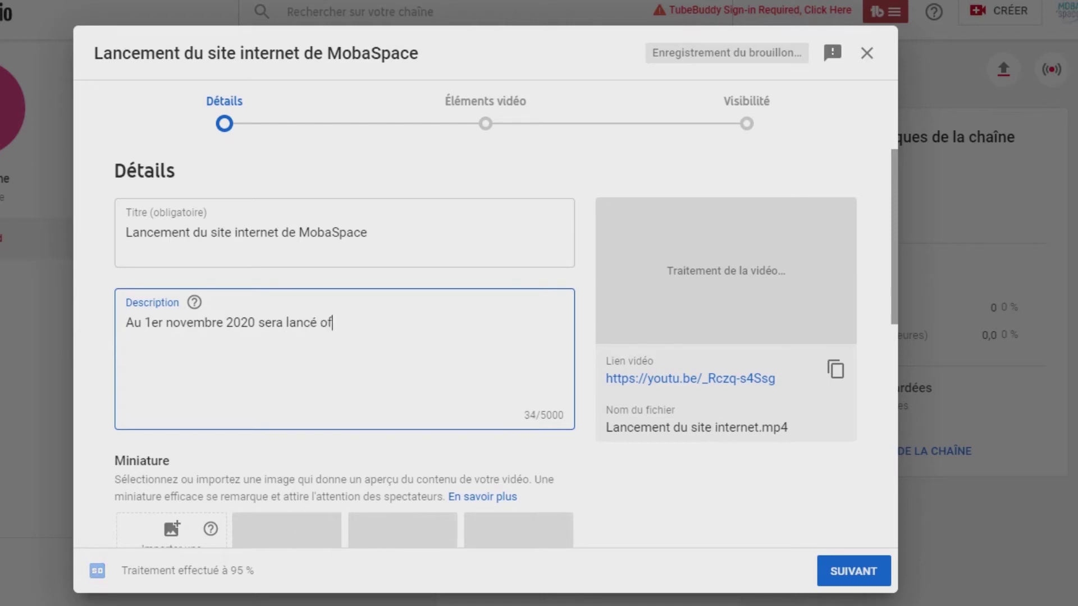
pyautogui.write('ficiellement le site ')
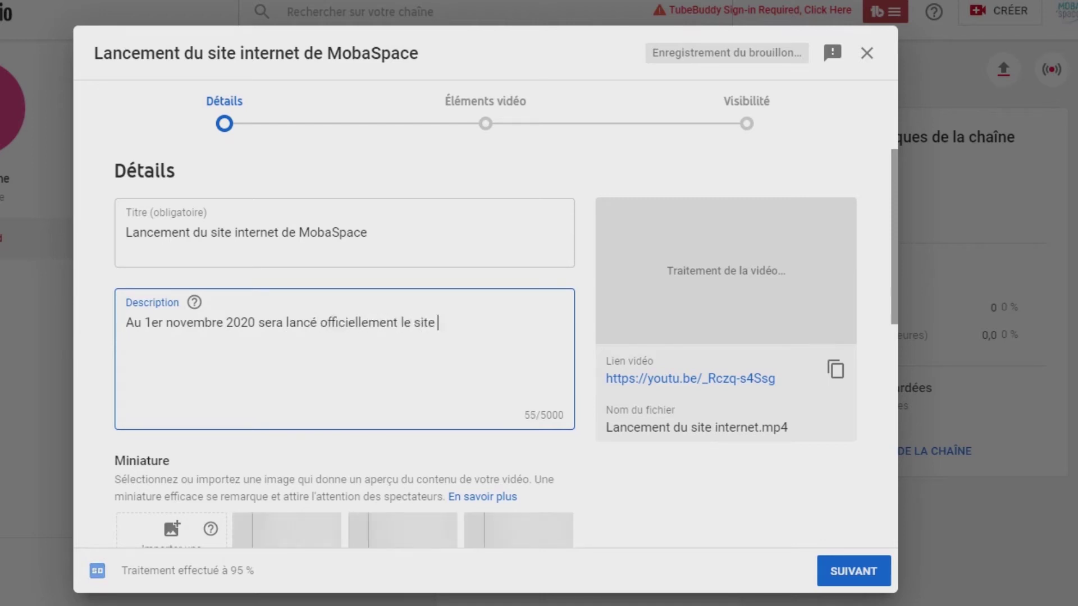
pyautogui.write('Internet de ')
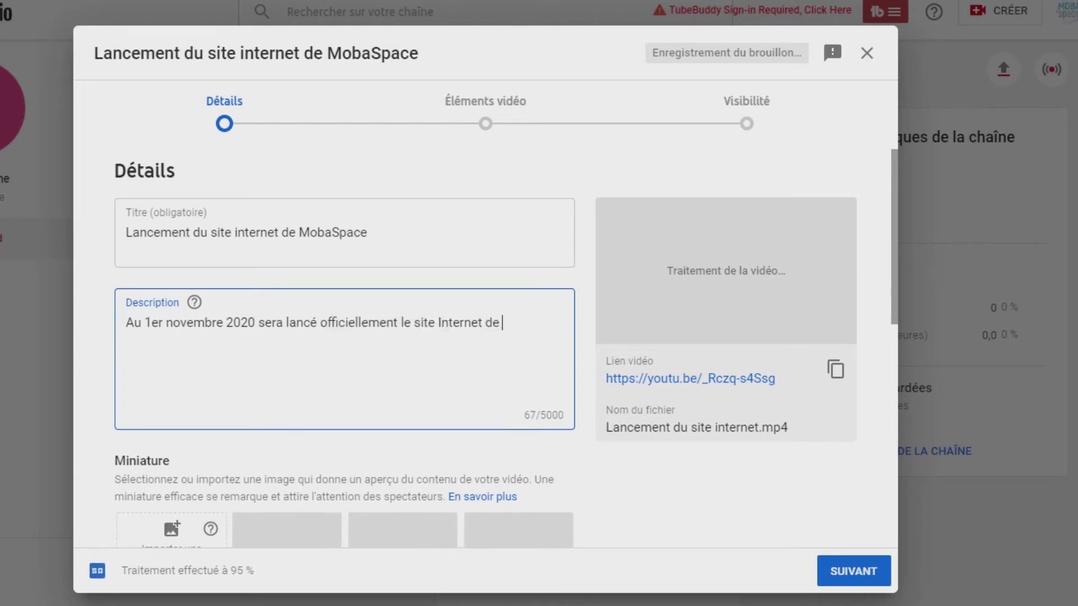
pyautogui.write('MobaSpace')
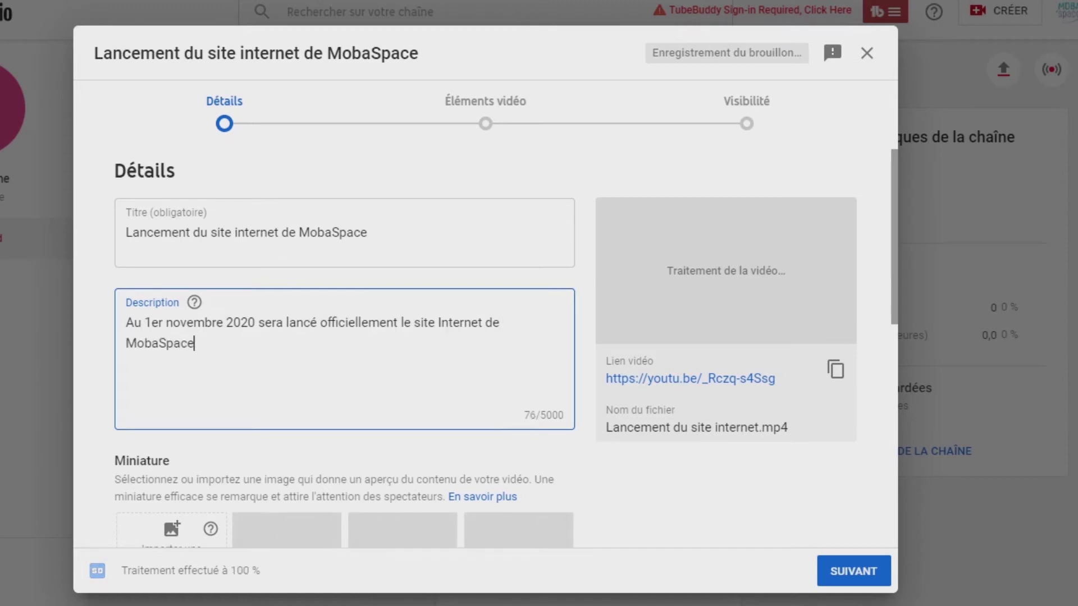
# Step: Start a hashtag paragraph below the description sentence, after a blank line, with #transformationnumérique
pyautogui.press('Return')
pyautogui.write('#')
pyautogui.press('Return')
pyautogui.press('End')
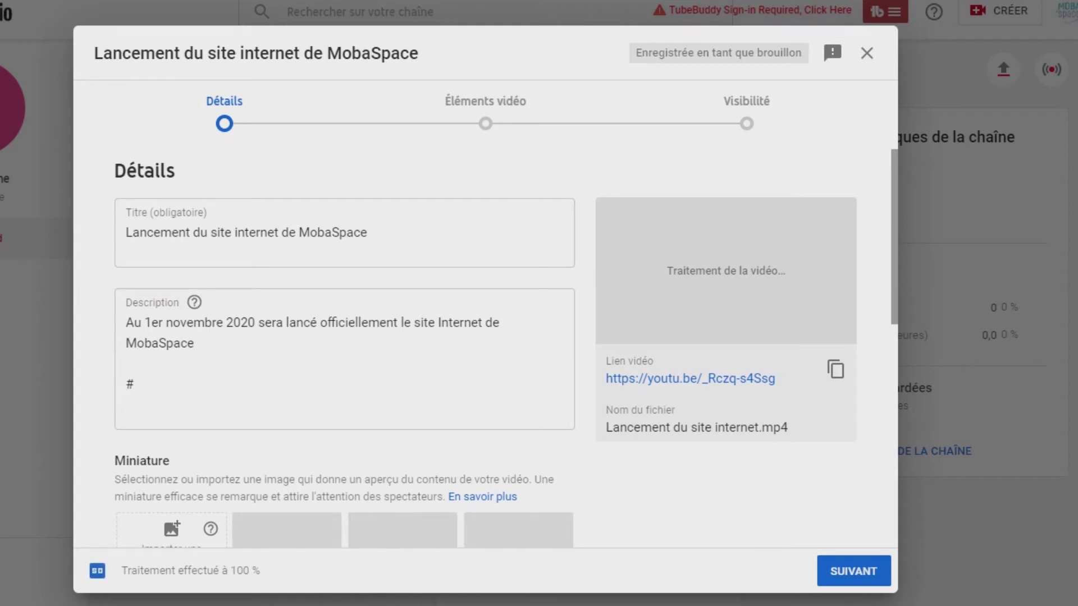
pyautogui.click(135, 384)
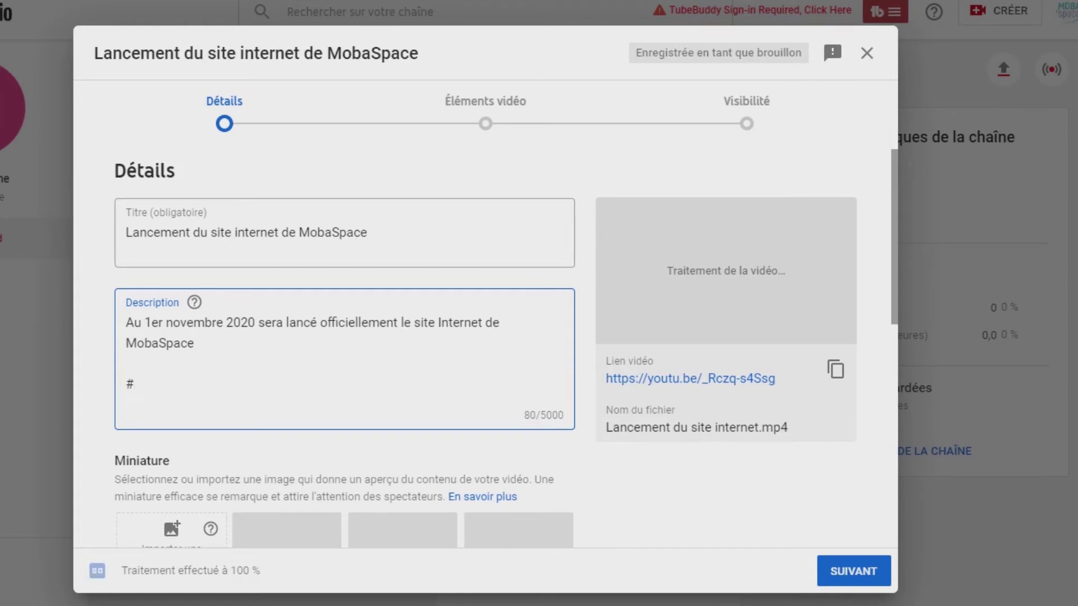
pyautogui.write('transform')
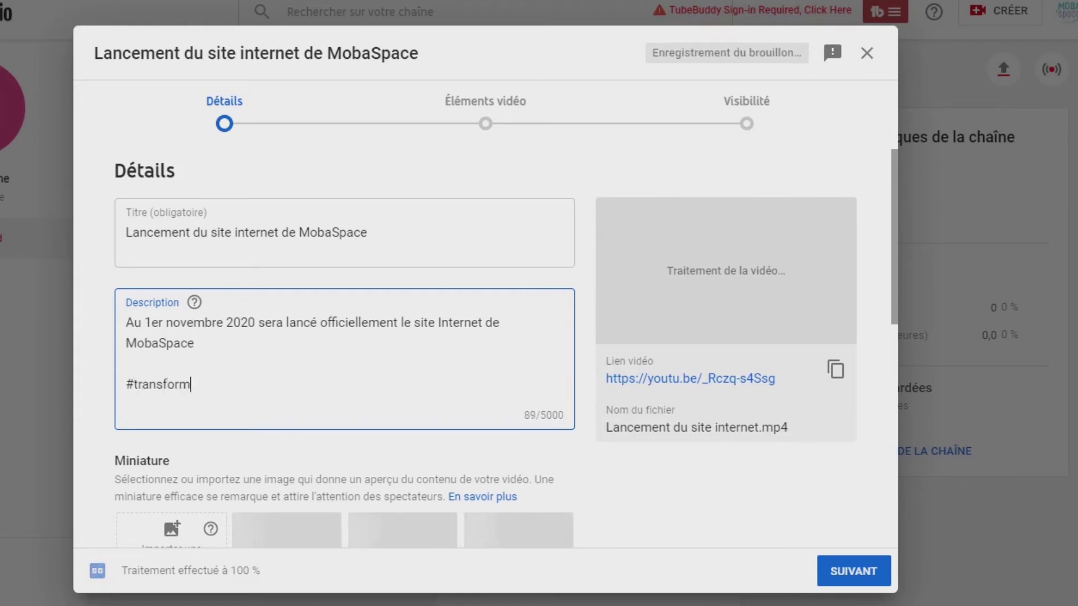
pyautogui.write('ationnumérique ')
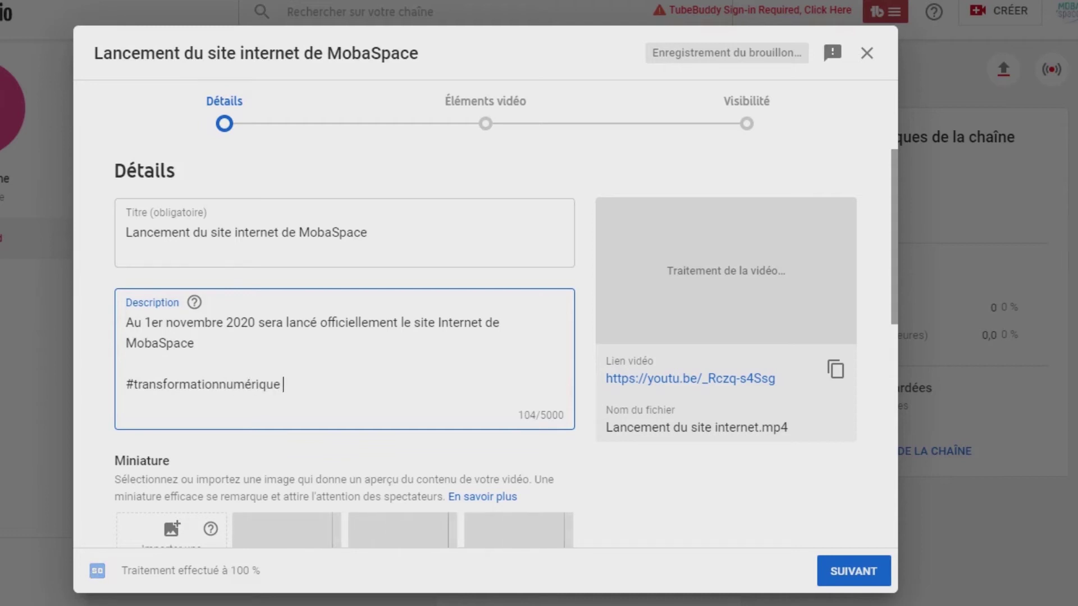
# Step: Add the hashtags #technologie #silvereconomie #esanté #nouvellestechnologies #aérospatial #bienêtre #ehpad #innovation #médical #santé to the description
pyautogui.write('~~#')
pyautogui.press('BackSpace')
pyautogui.press('BackSpace')
pyautogui.press('BackSpace')
pyautogui.write('#')
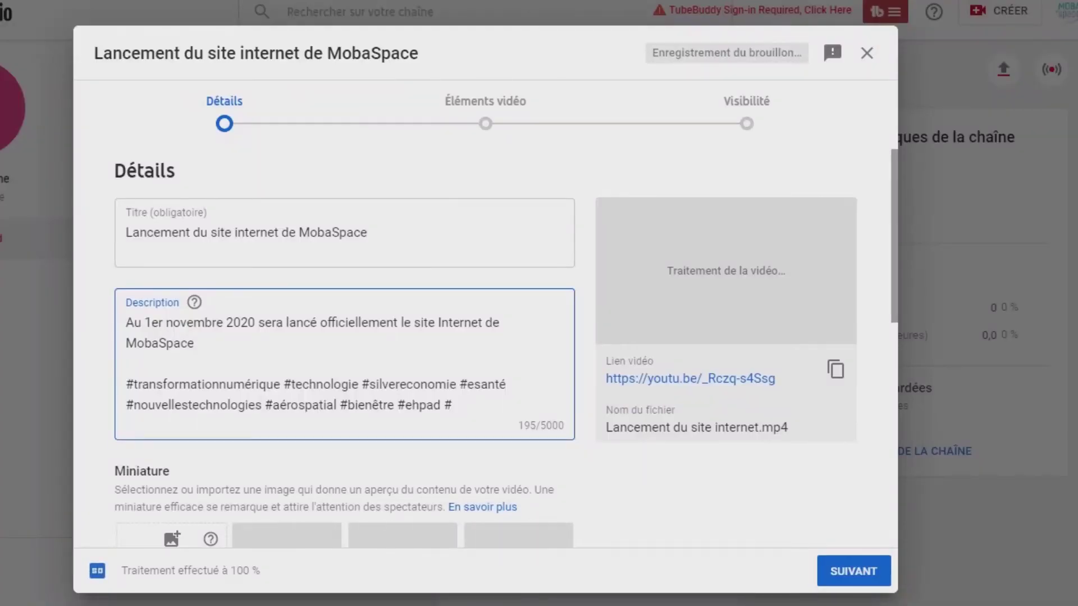
pyautogui.write('innovation ')
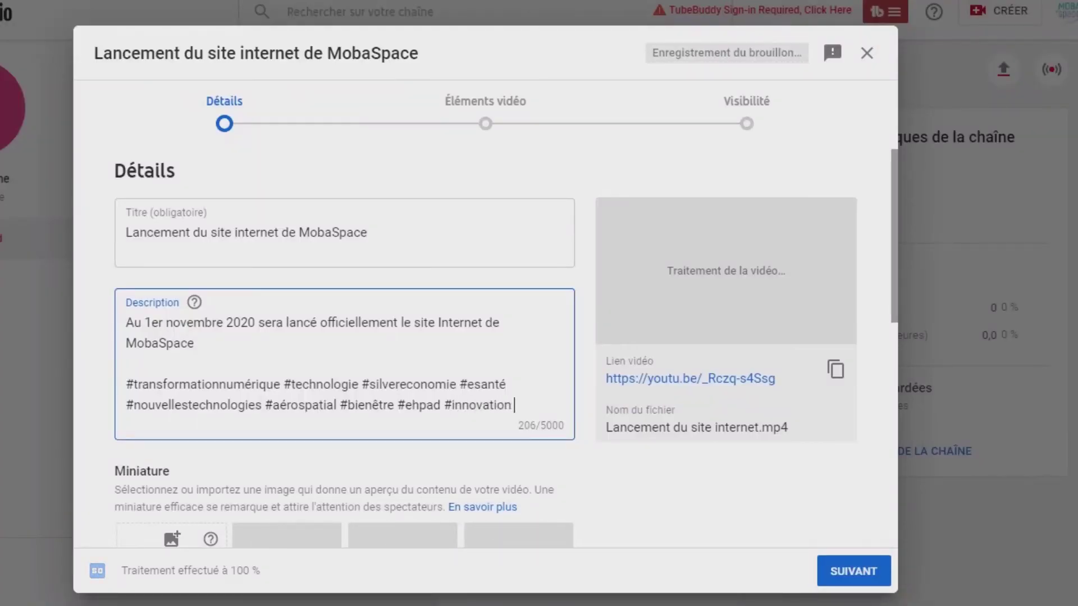
pyautogui.write('#médical')
pyautogui.write(' #')
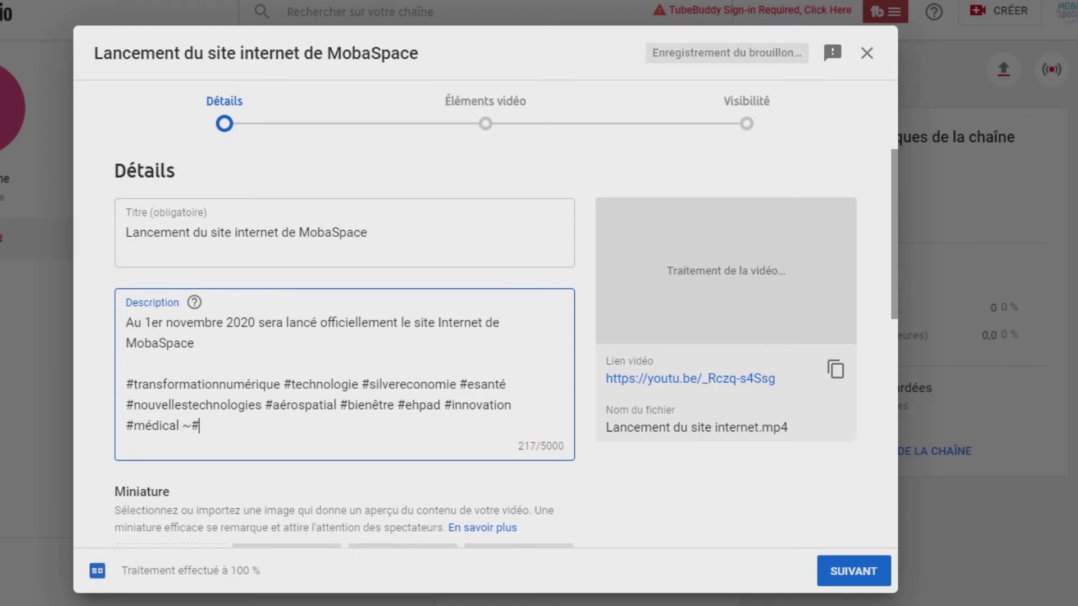
pyautogui.write('santé')
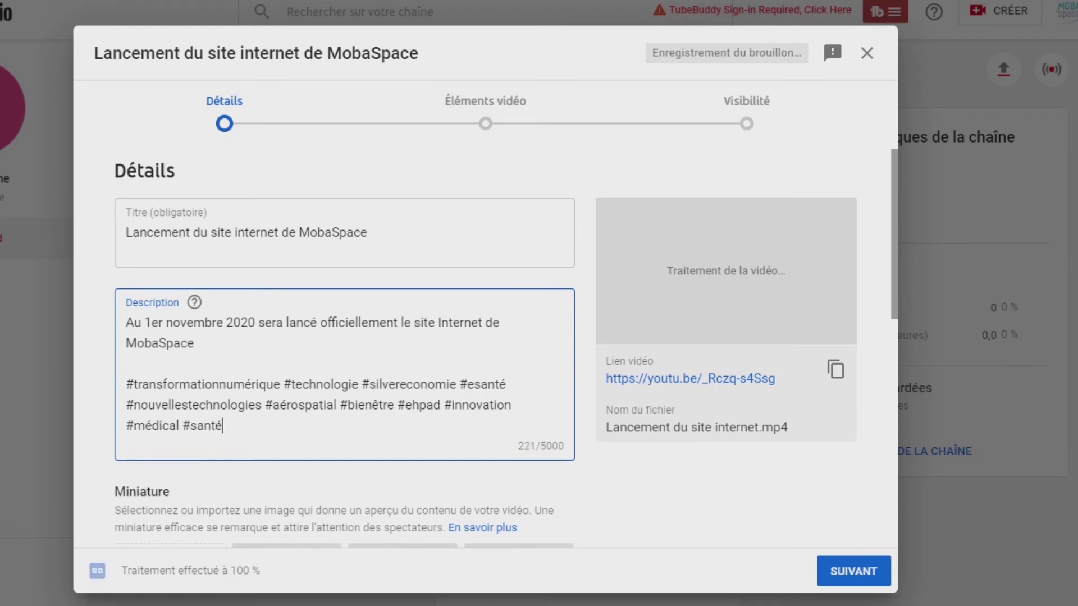
# Step: Declare that the video is not made for children (Non, elle n'est pas conçue pour les enfants) and expand the advanced age limit options
pyautogui.scroll(-1, 507, 349)
pyautogui.scroll(-5, 486, 349)
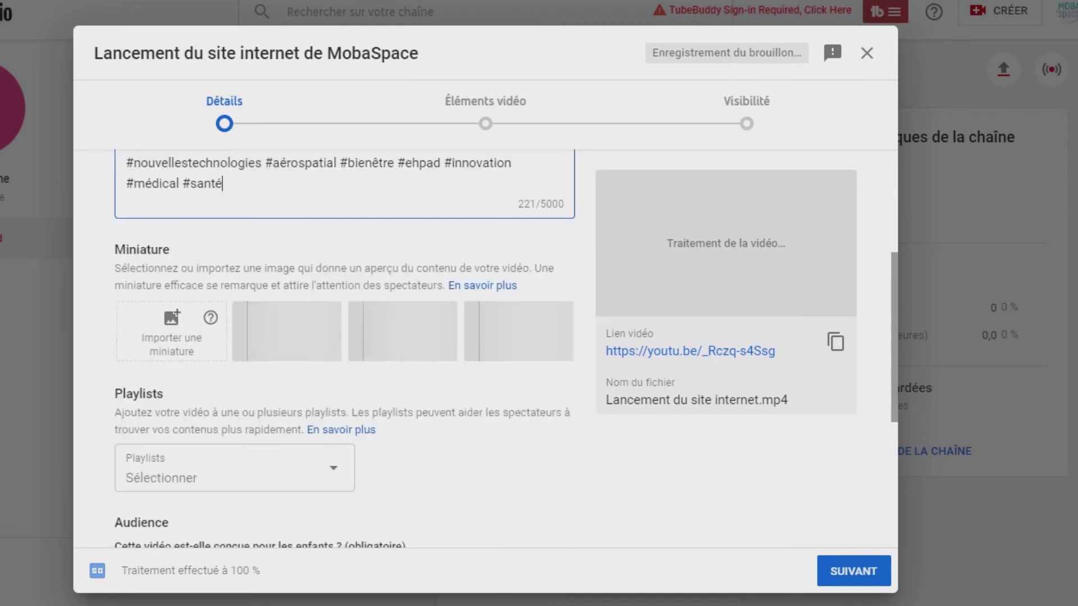
pyautogui.scroll(-5, 486, 349)
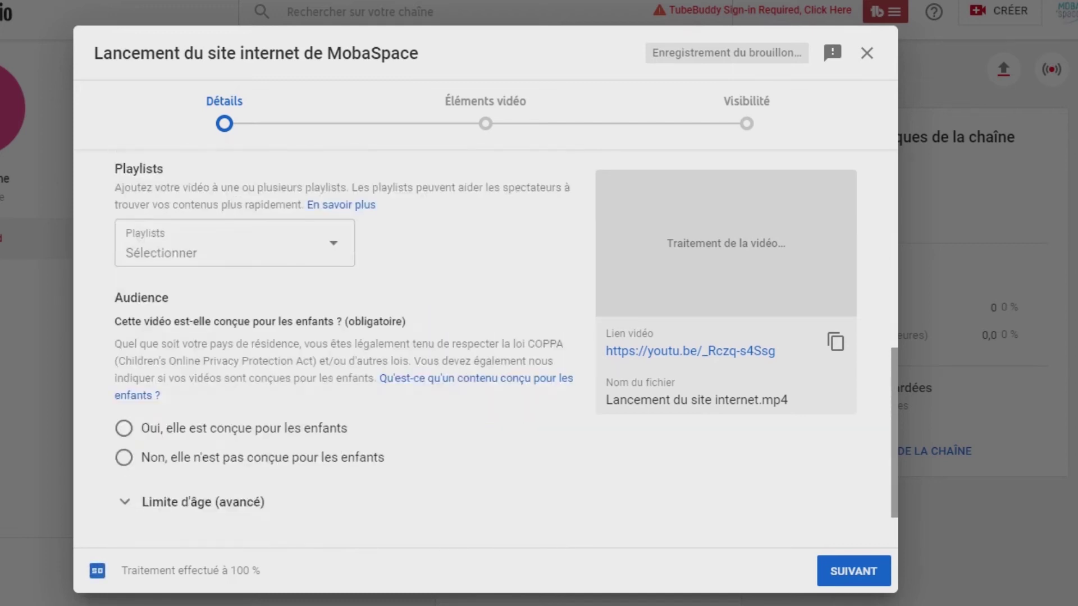
pyautogui.click(124, 388)
pyautogui.click(191, 432)
pyautogui.scroll(-3, 343, 393)
pyautogui.scroll(15, 342, 348)
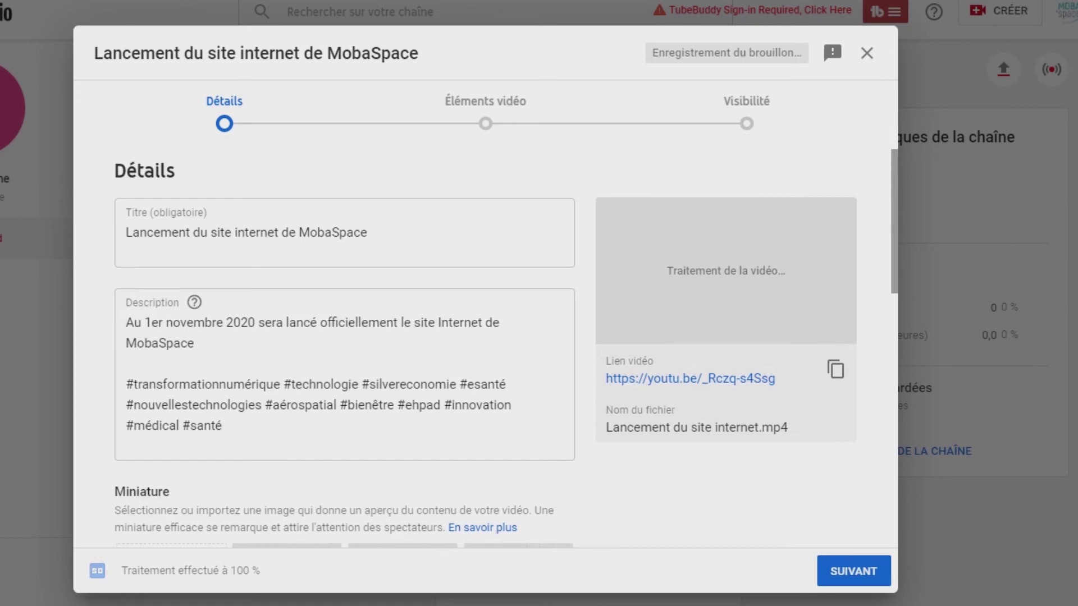
pyautogui.scroll(-14, 345, 348)
pyautogui.scroll(9, 345, 348)
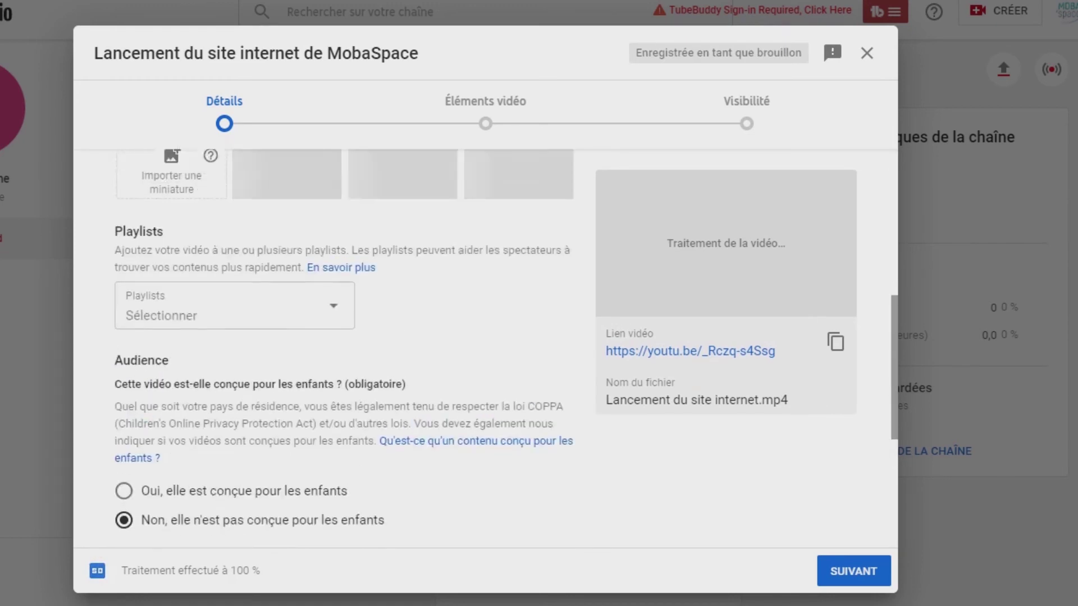
pyautogui.scroll(3, 345, 348)
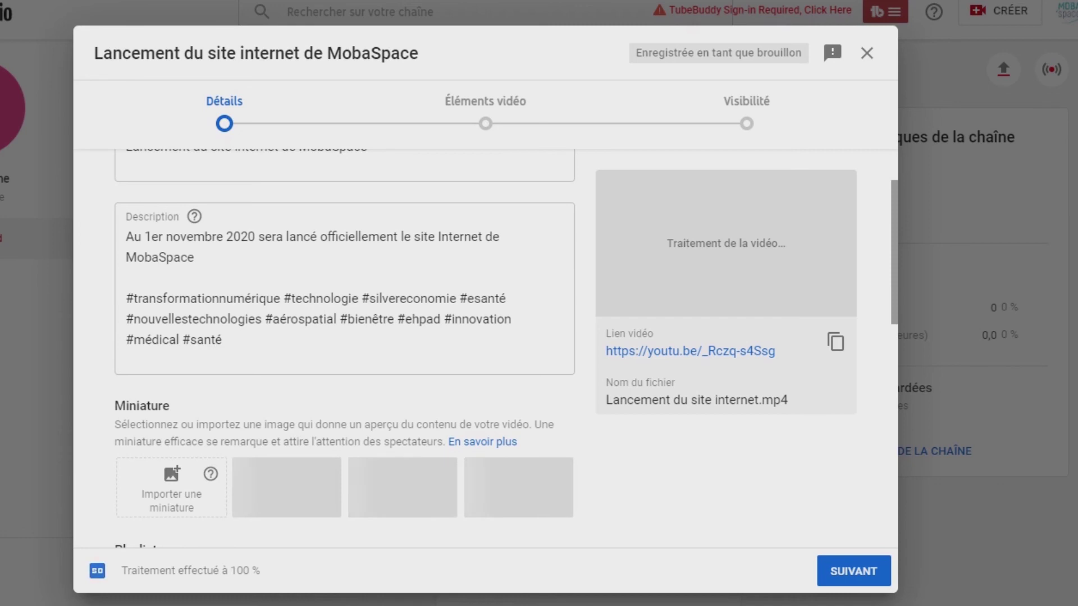
pyautogui.scroll(-2, 485, 348)
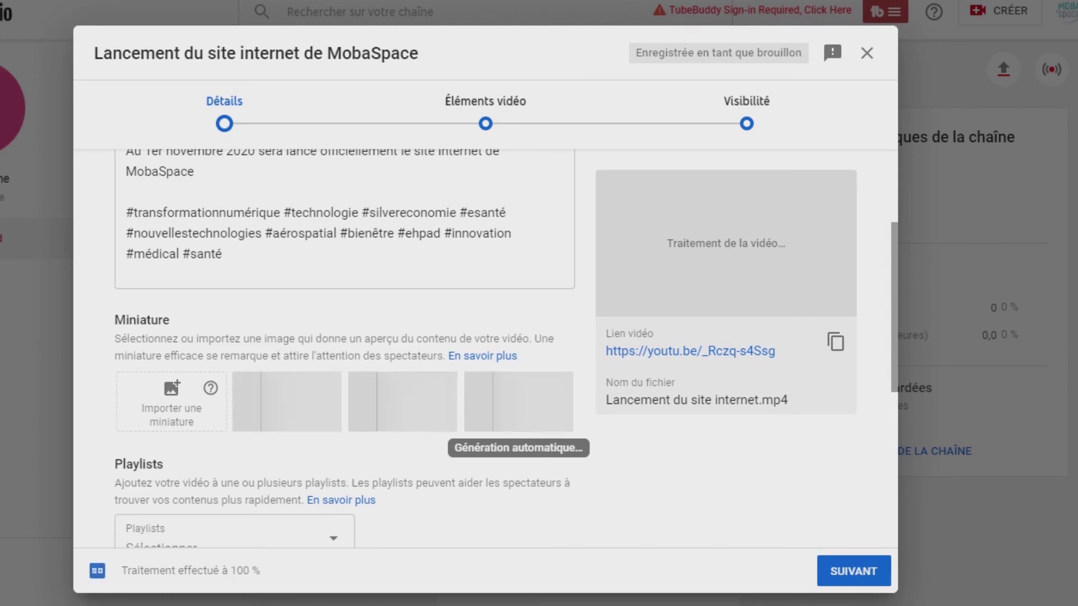
# Step: Publish the video "Lancement du site internet de MobaSpace" as a Première and close the video processing notice
pyautogui.click(851, 523)
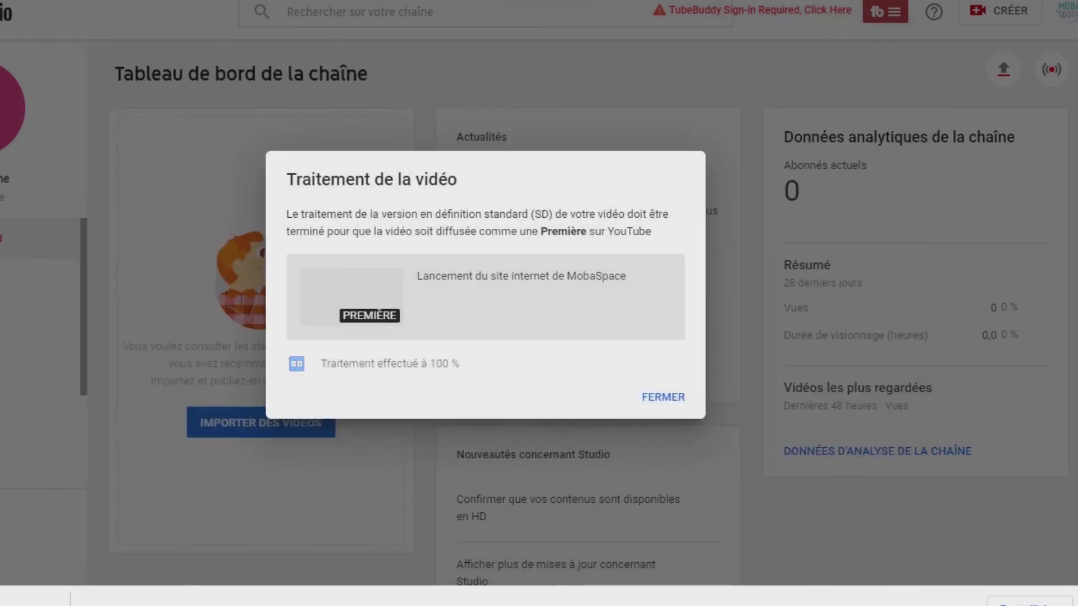
pyautogui.click(663, 398)
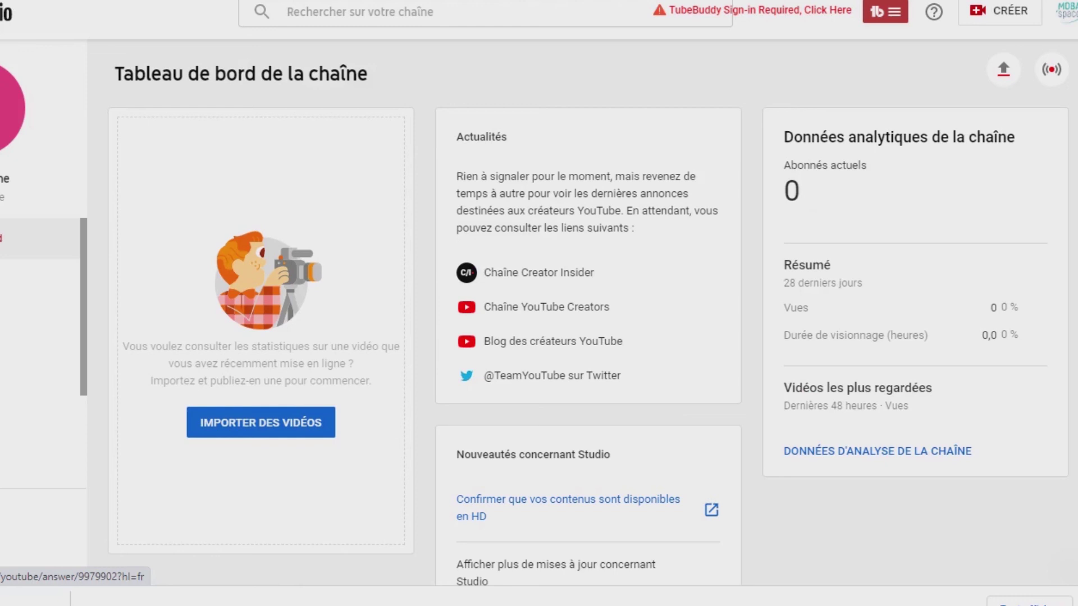
# Step: Go from the channel dashboard to the MobaSpace channel page and display its list of uploaded videos
pyautogui.scroll(-3, 534, 311)
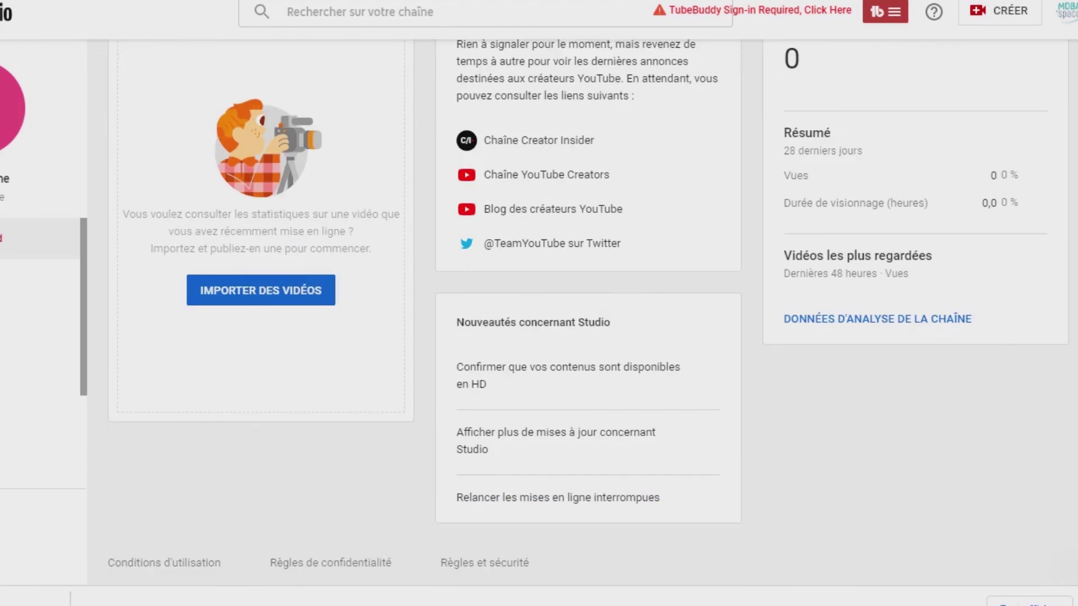
pyautogui.scroll(3, 534, 310)
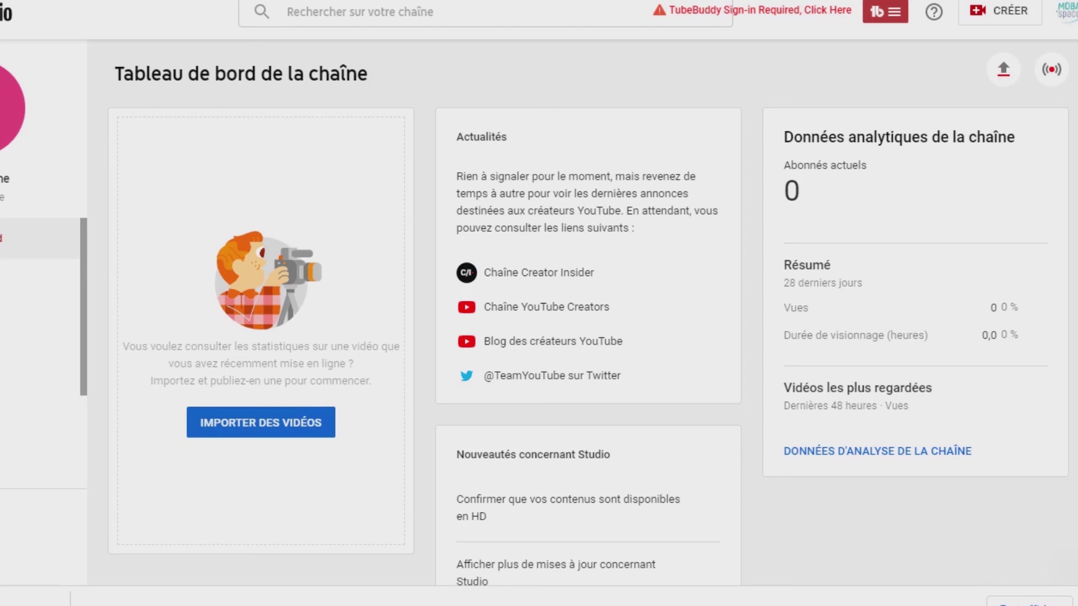
pyautogui.click(1066, 11)
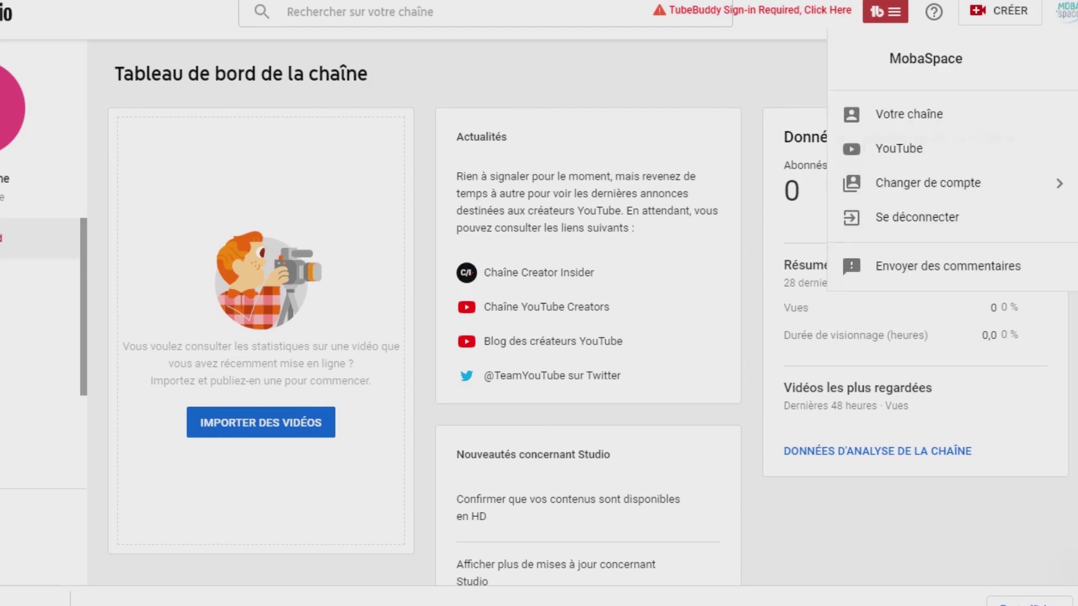
pyautogui.click(898, 113)
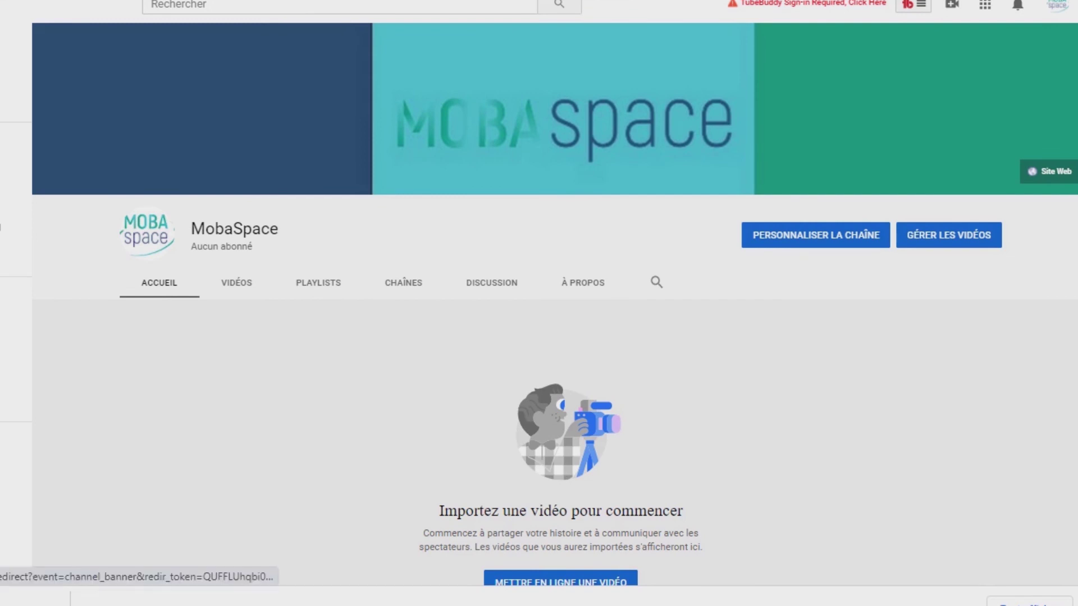
pyautogui.scroll(-4, 555, 303)
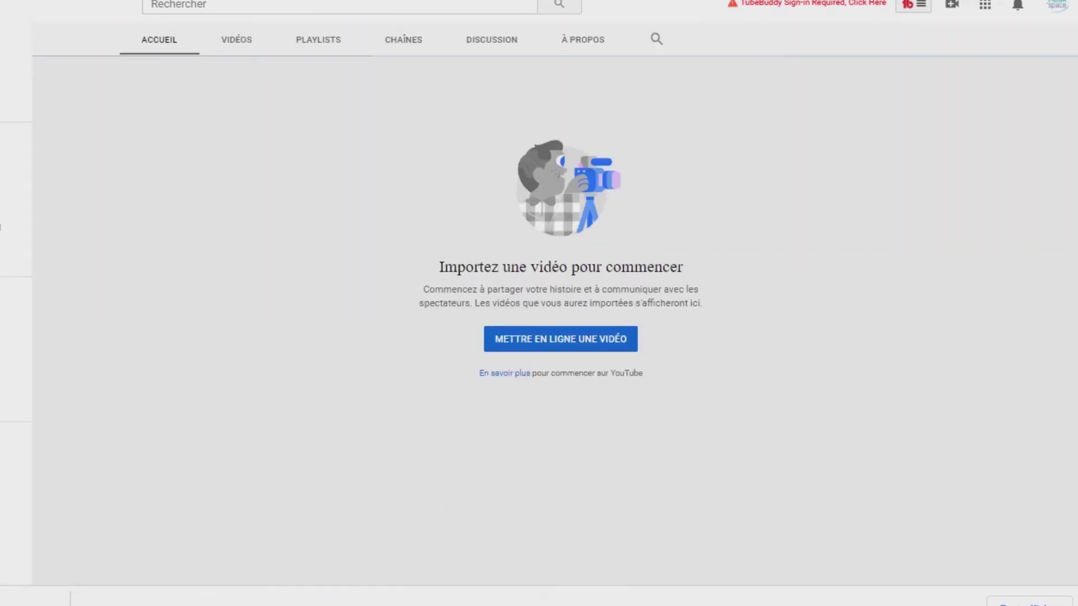
pyautogui.scroll(4, 554, 304)
pyautogui.click(236, 283)
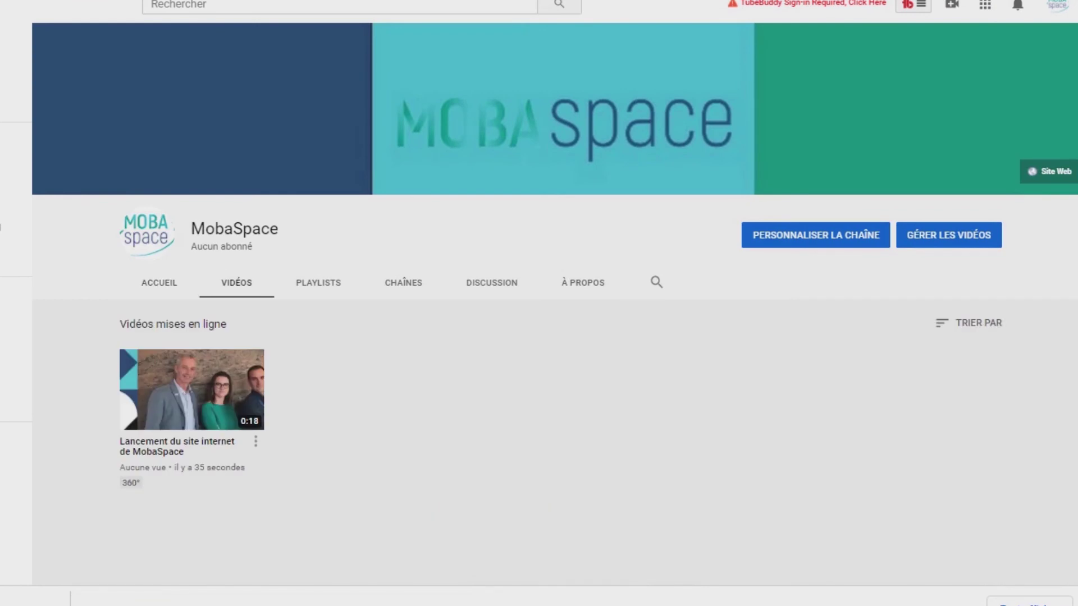